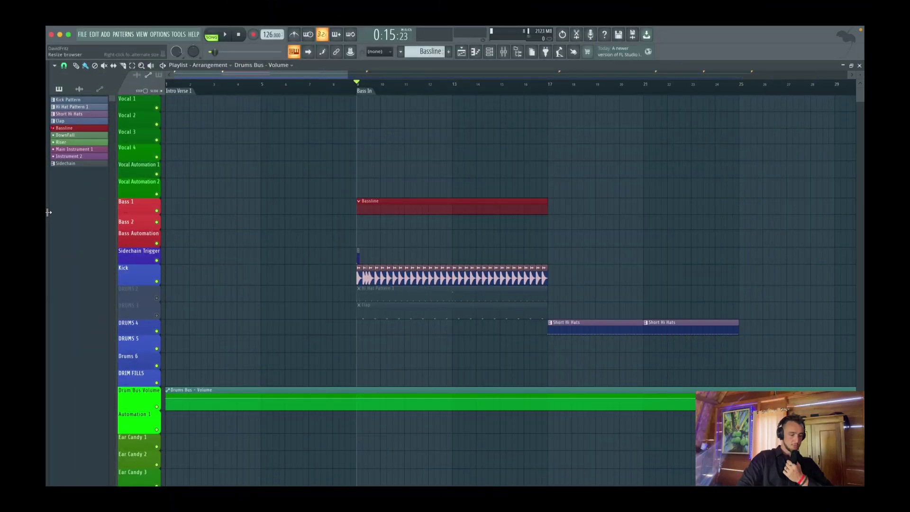
- Widen the browser beside the playlist and open the piano roll for the FL Keys channel
left_click_drag(48, 212, 142, 209)
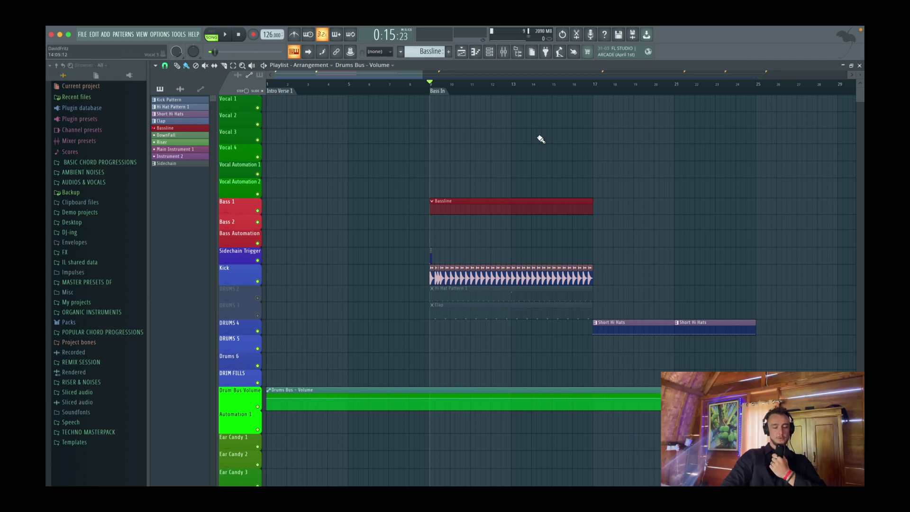
left_click(491, 53)
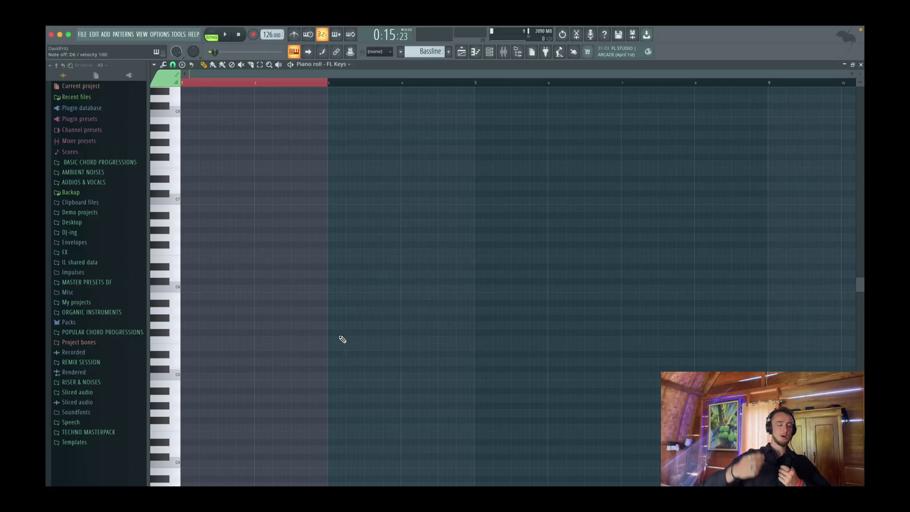
- Build a four-note chord of F4, A4, C5 and E5 at the start of the FL Keys pattern
scroll(294, 315, "up", 3)
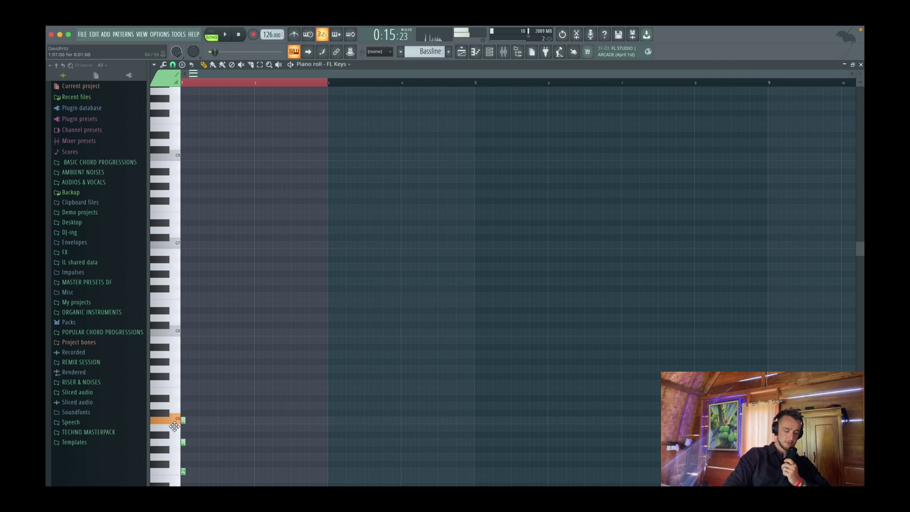
scroll(246, 425, "up", 6, "ctrl")
scroll(245, 425, "down", 5)
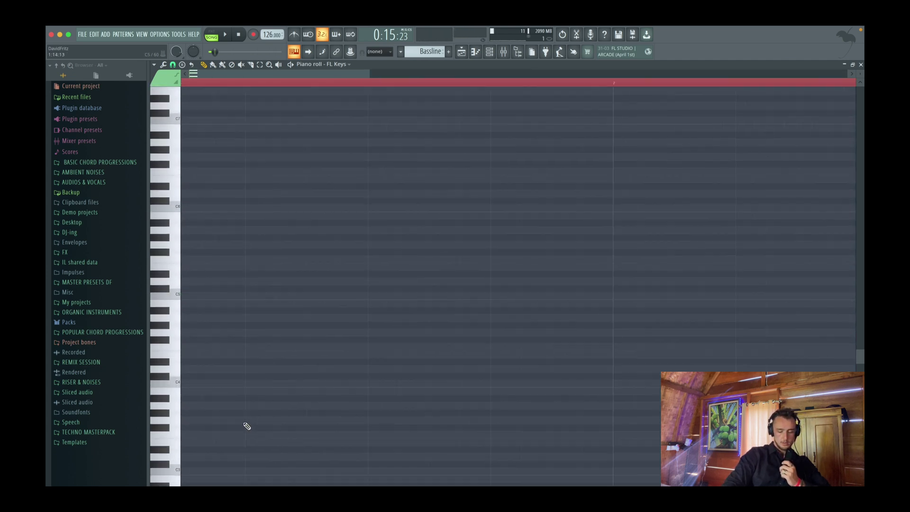
scroll(195, 290, "up", 3)
key("space")
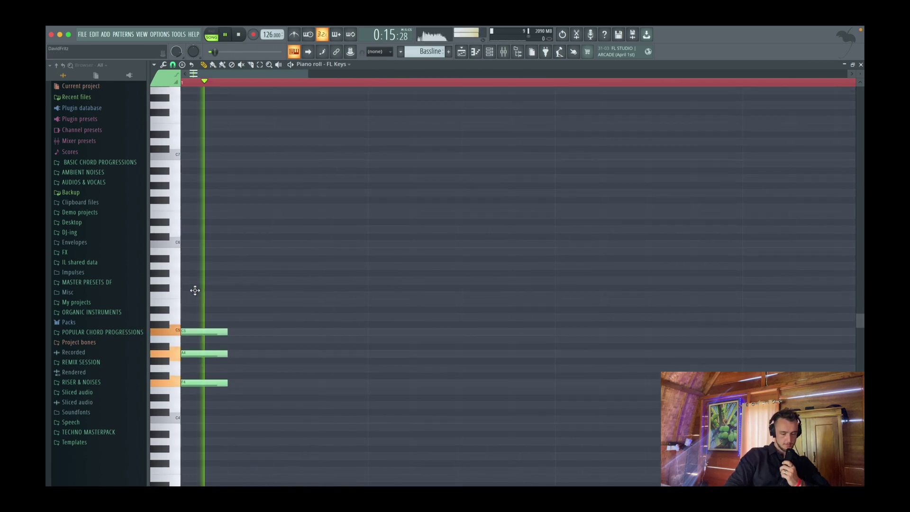
left_click(194, 294)
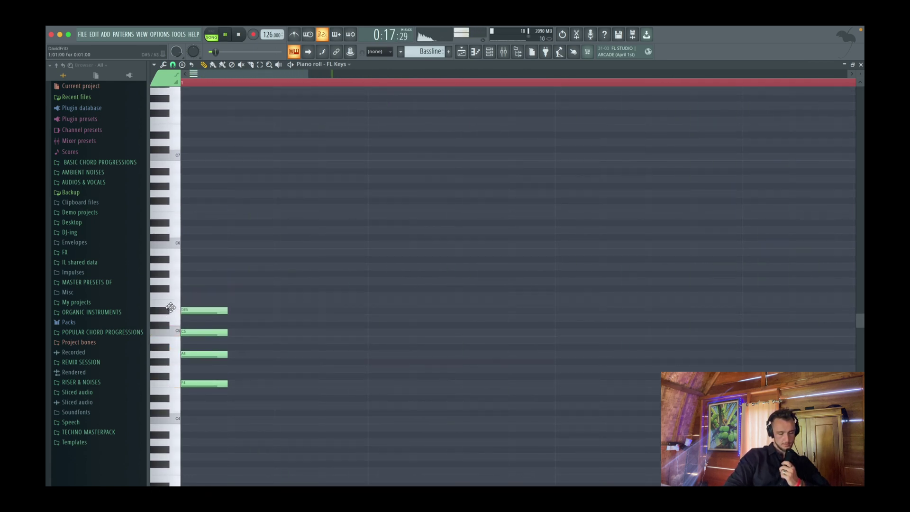
key("space")
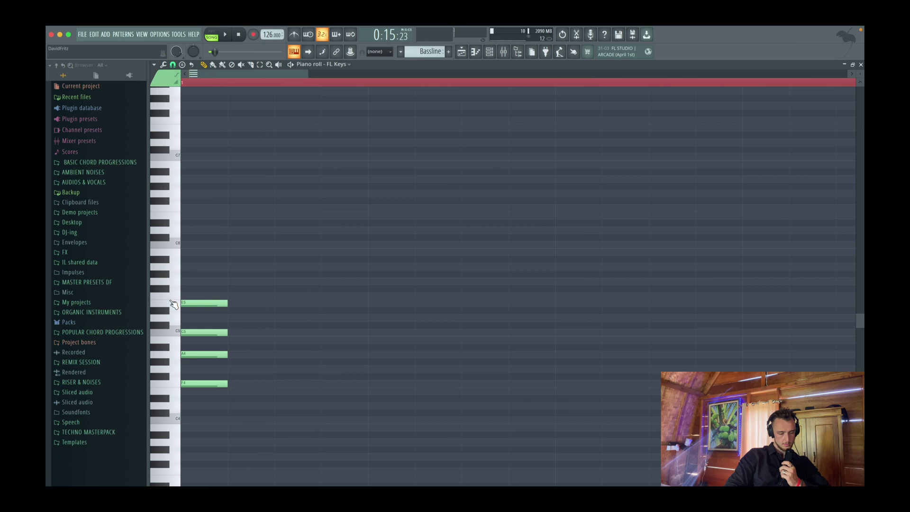
- Duplicate the four-note chord into an off-beat rhythm of four short hits in the first half of bar 1
left_click(260, 65)
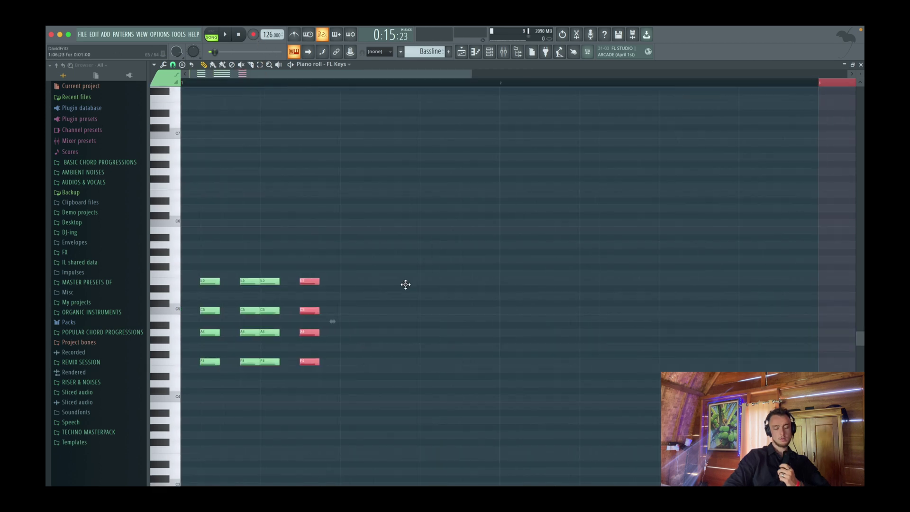
key("space")
key("space")
- Try an A5 top note above the fifth chord
left_click(339, 252)
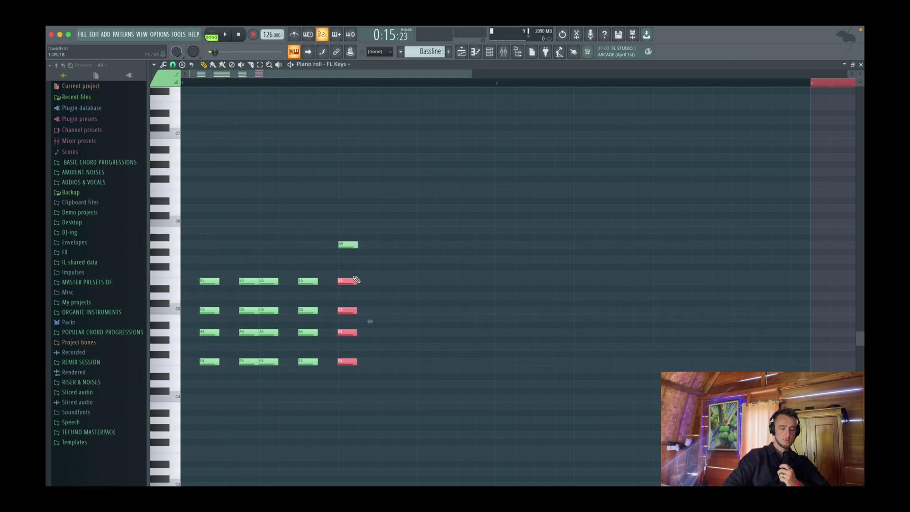
key("space")
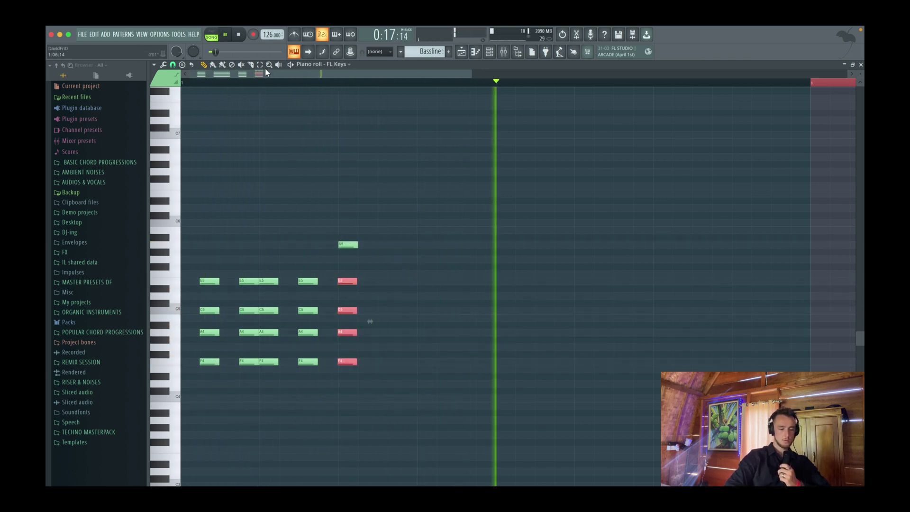
key("space")
right_click(351, 244)
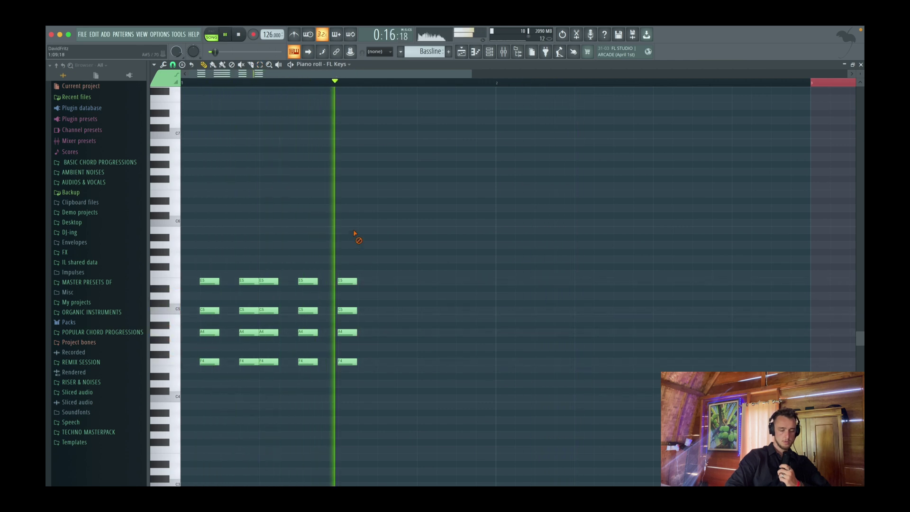
- Extend bar 1 to eight chords with G5 on the fifth to seventh, and delete the stray copied notes in bar 3
key("space")
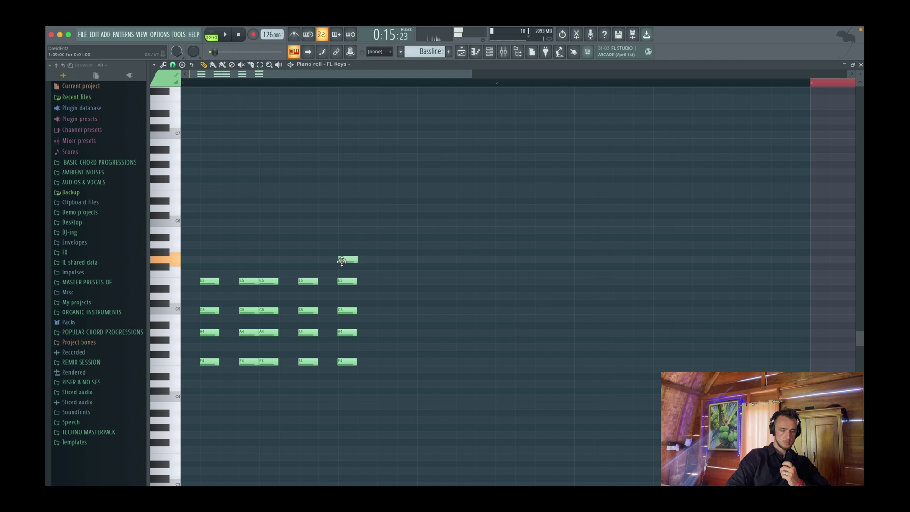
key("space")
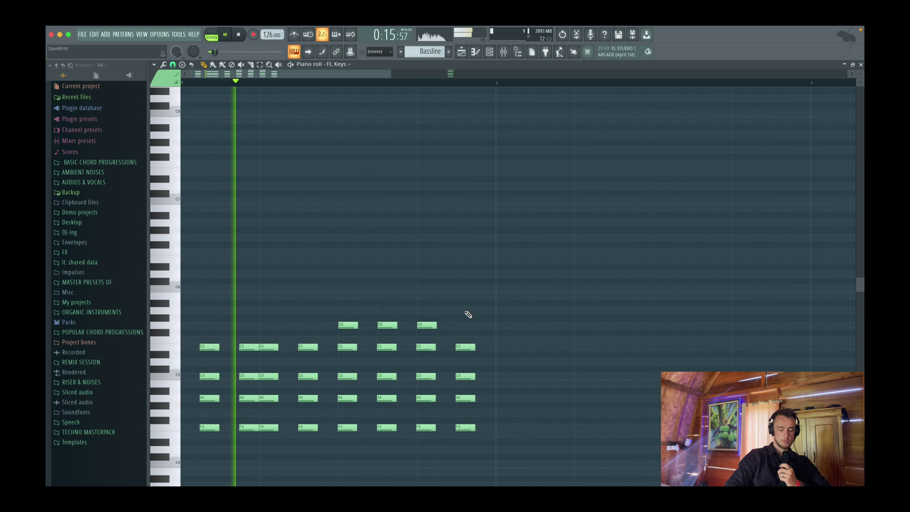
scroll(467, 315, "down", 2)
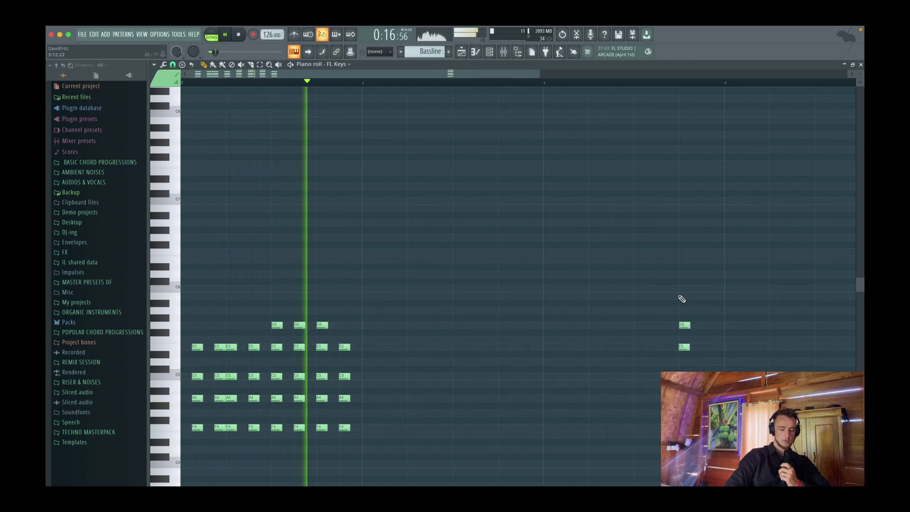
right_click(685, 325)
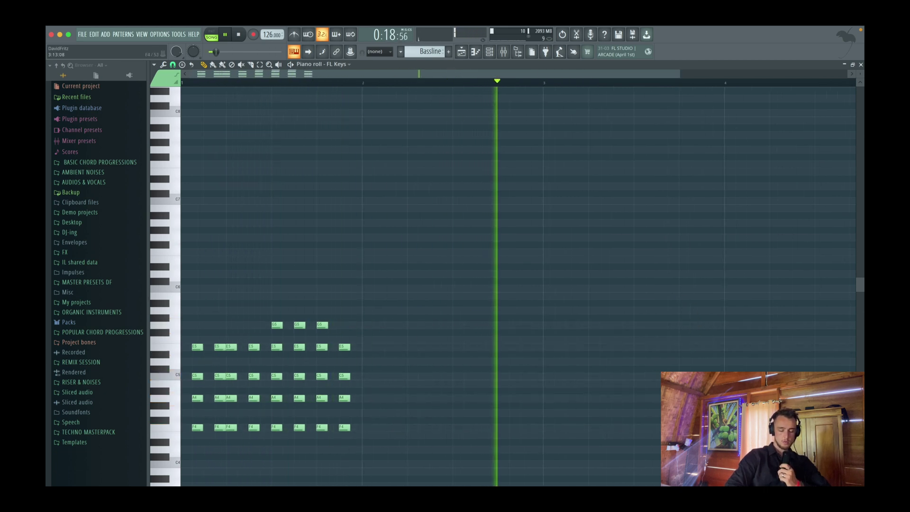
scroll(683, 428, "right", 2)
scroll(683, 428, "up", 2)
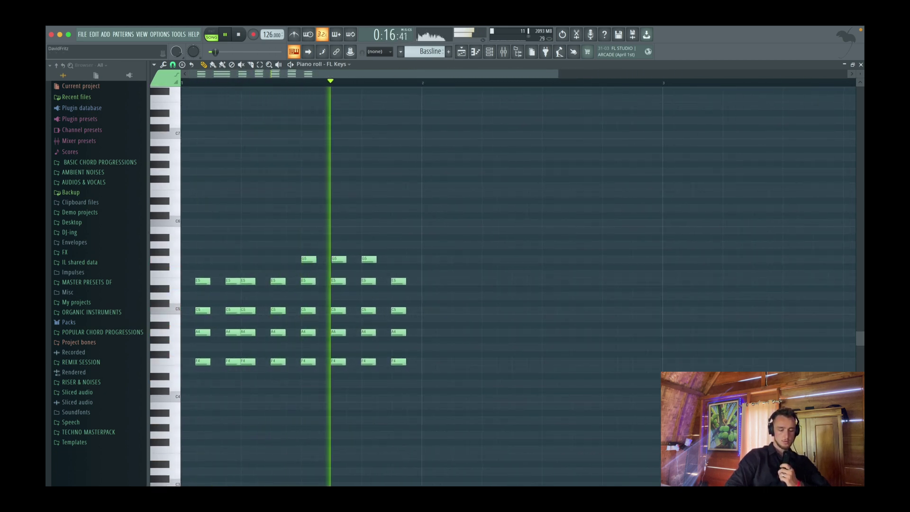
- Extend the chords to four bars, transposed down a semitone, with C#5 on top of the fifth to seventh chords in bars 2 and 4
scroll(522, 349, "down", 2)
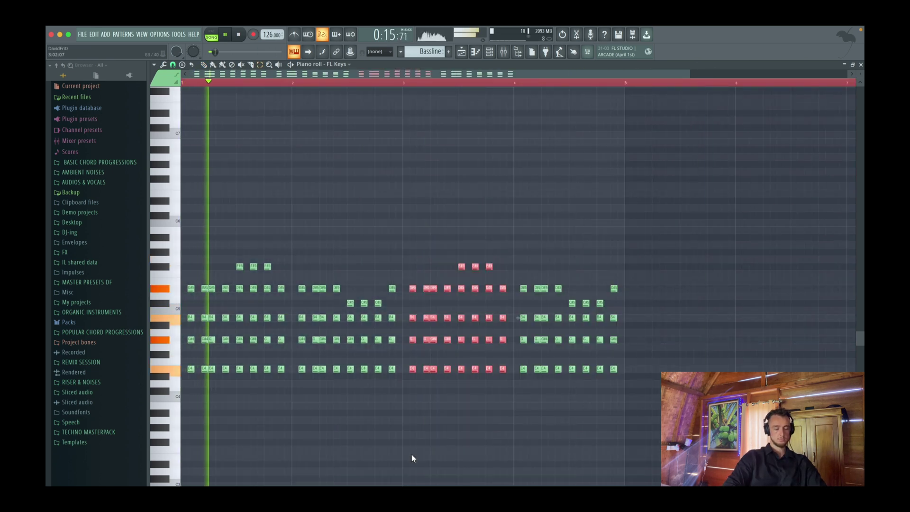
scroll(411, 454, "down", 2)
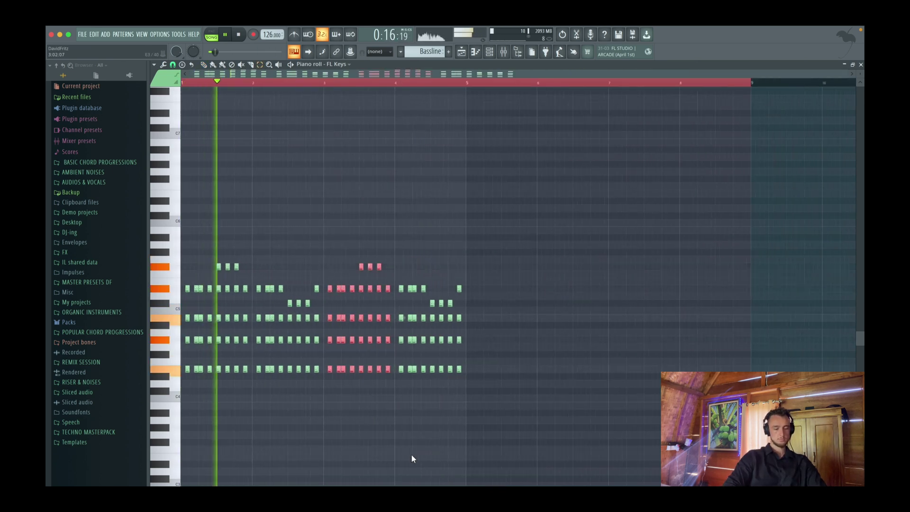
left_click(204, 66)
scroll(322, 271, "up", 3)
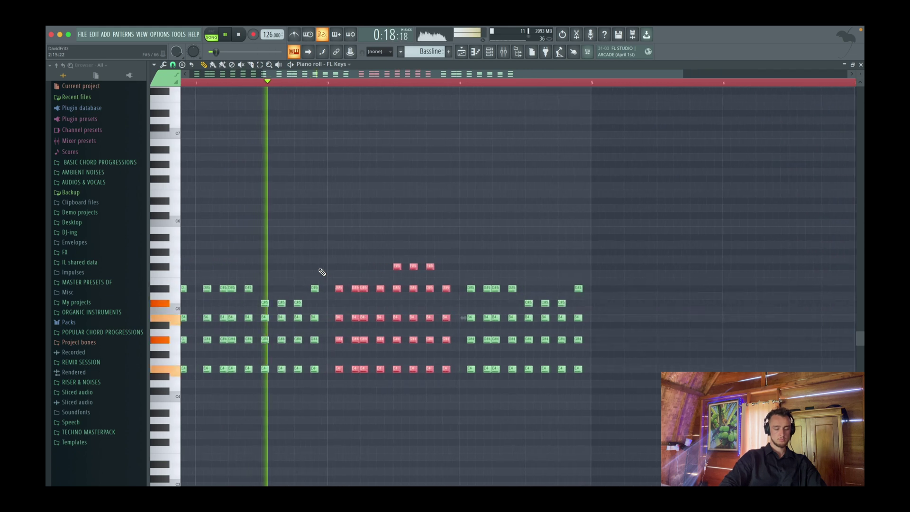
- Select all the chord notes and transpose them up one octave
key("super+a")
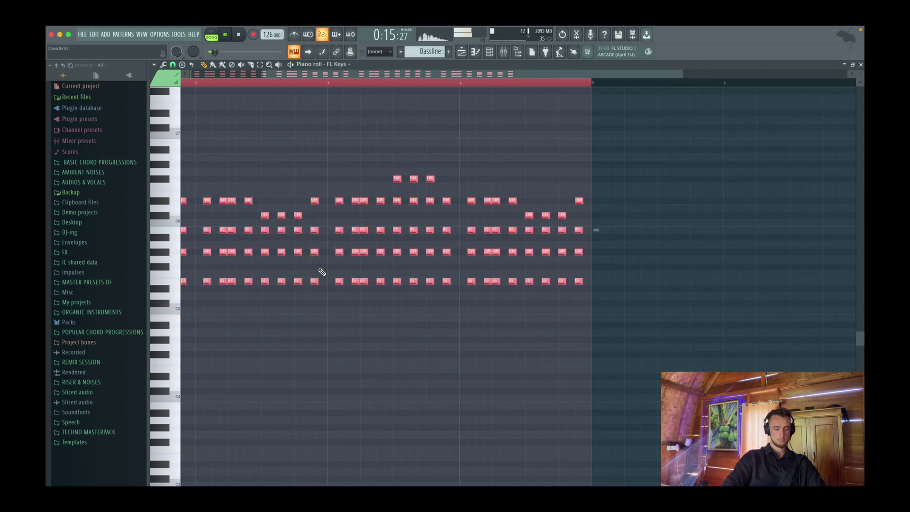
scroll(408, 244, "up", 4)
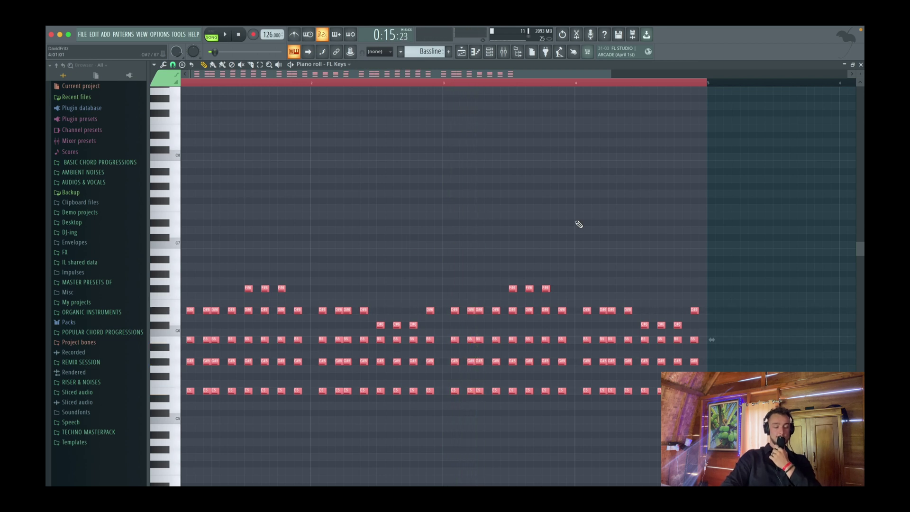
scroll(593, 235, "down", 1)
scroll(486, 228, "down", 2)
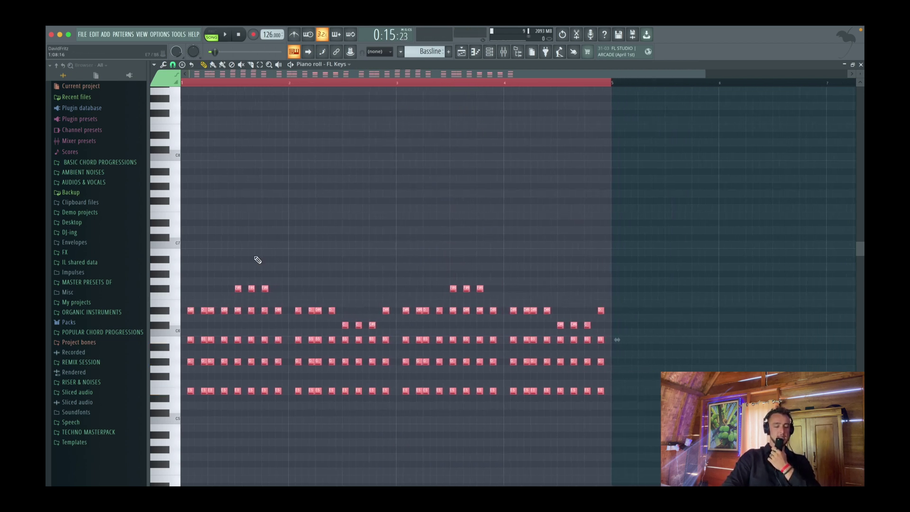
- Lower the bass note of the first four chords and the last chord in bar 2 to C#5
scroll(308, 319, "down", 4)
left_click(303, 355)
scroll(299, 356, "up", 3)
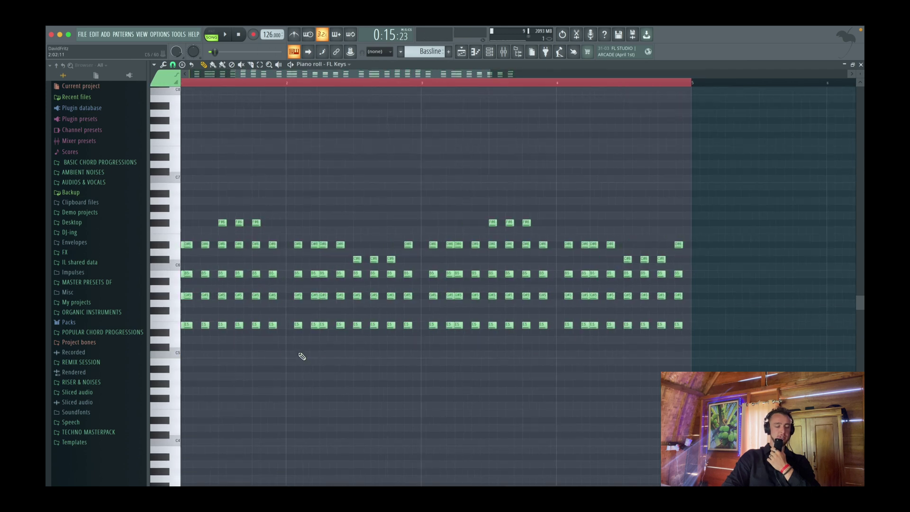
key("space")
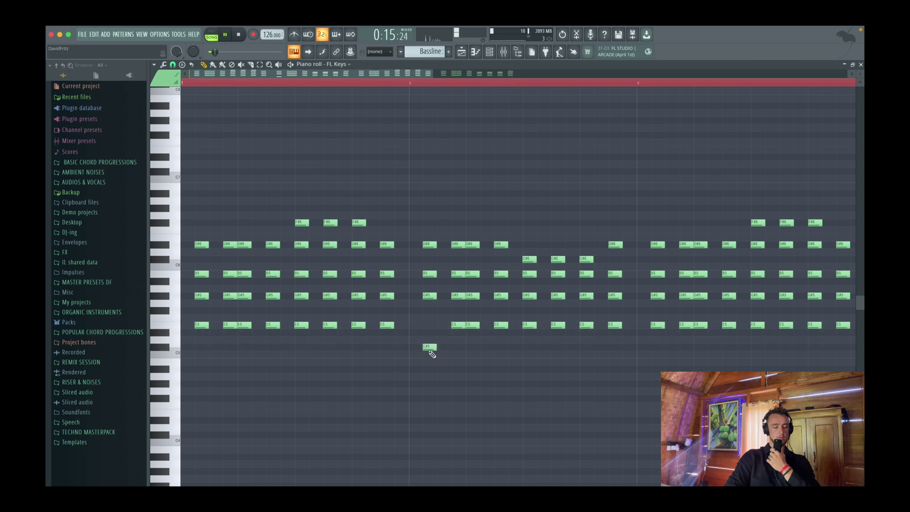
left_click_drag(457, 326, 458, 346)
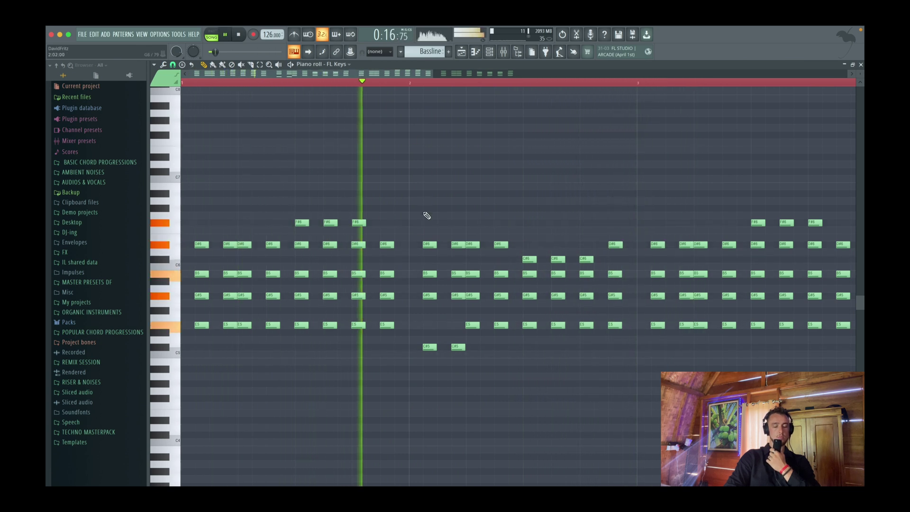
key("space")
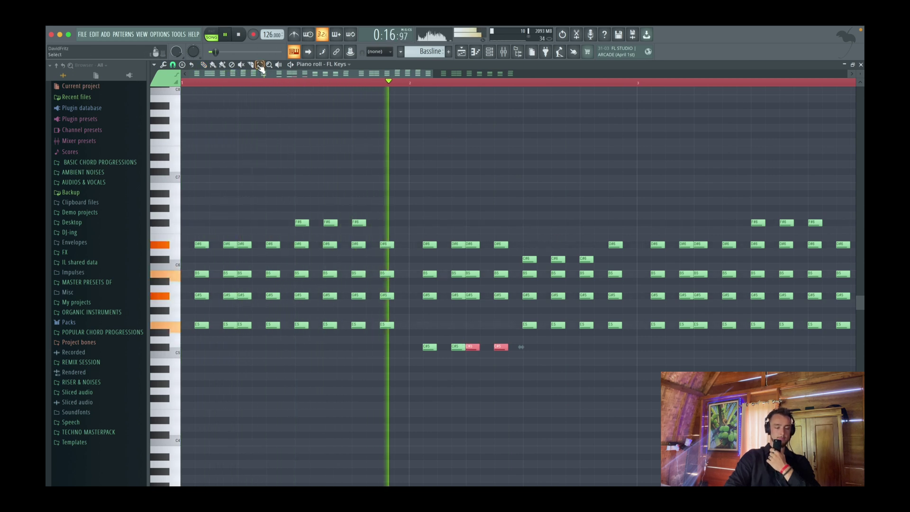
key("space")
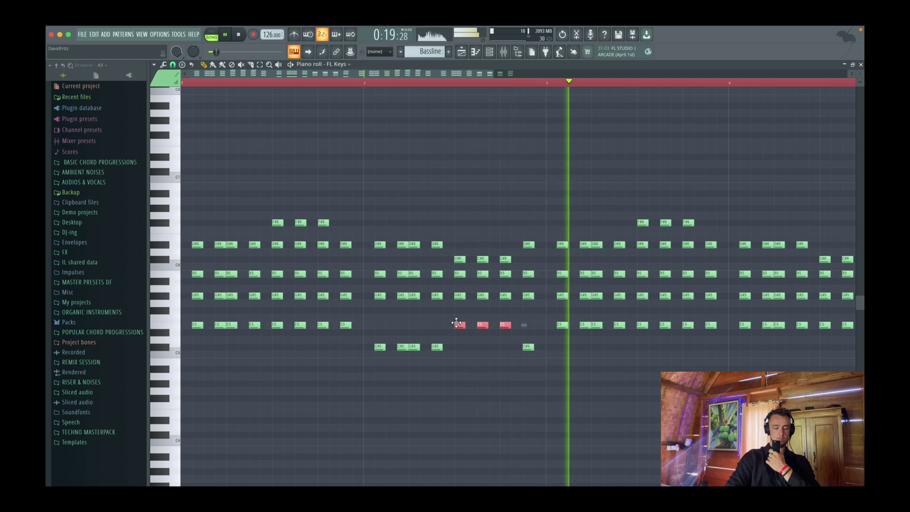
- Replace the notes in bars 3 and 4 with a copy of the revised bars 1 and 2
scroll(456, 323, "down", 5)
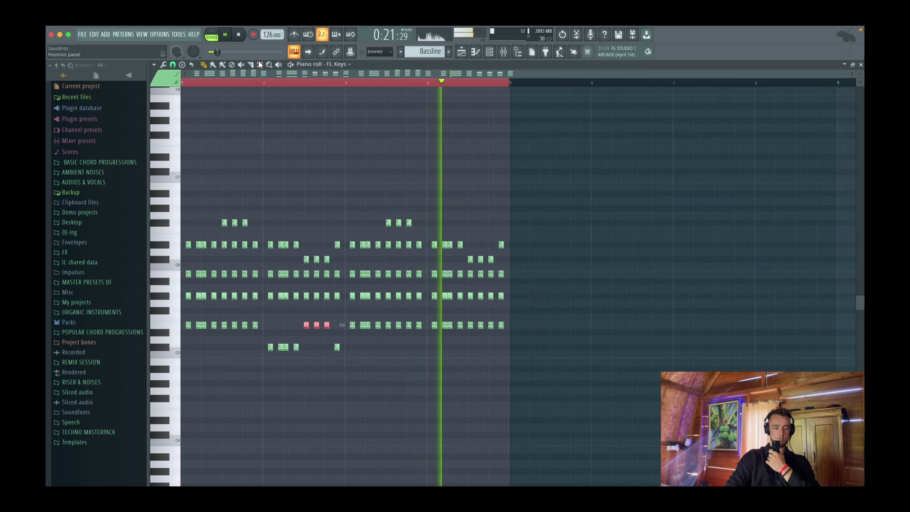
left_click(260, 64)
left_click_drag(545, 176, 352, 378)
key("Delete")
left_click_drag(372, 191, 46, 436)
key("ctrl+b")
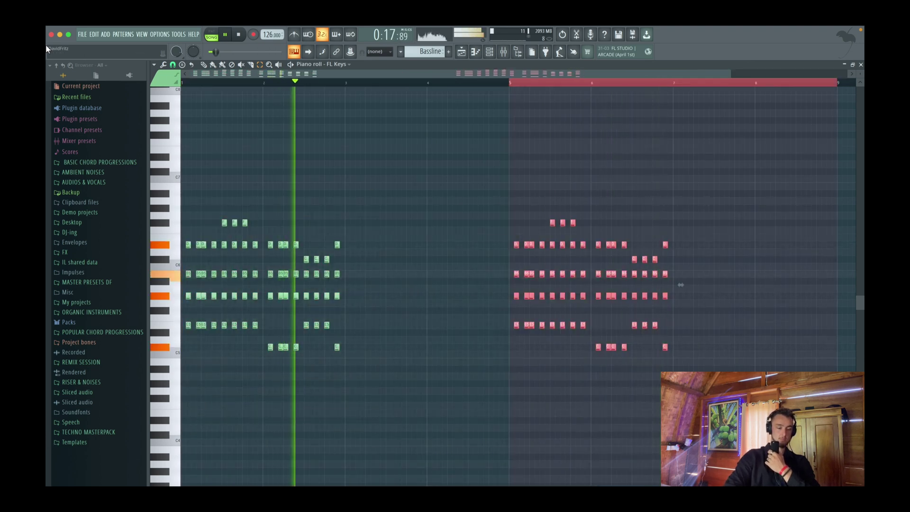
left_click_drag(516, 245, 352, 243)
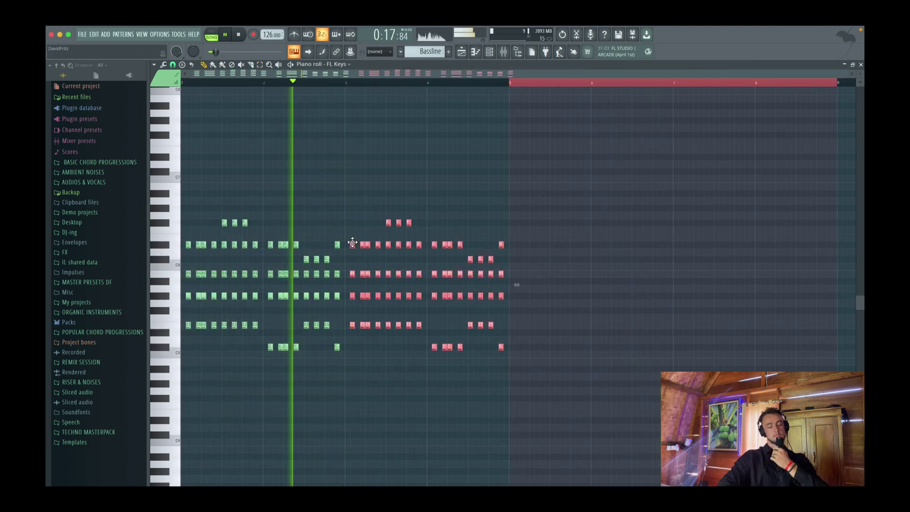
left_click(346, 79)
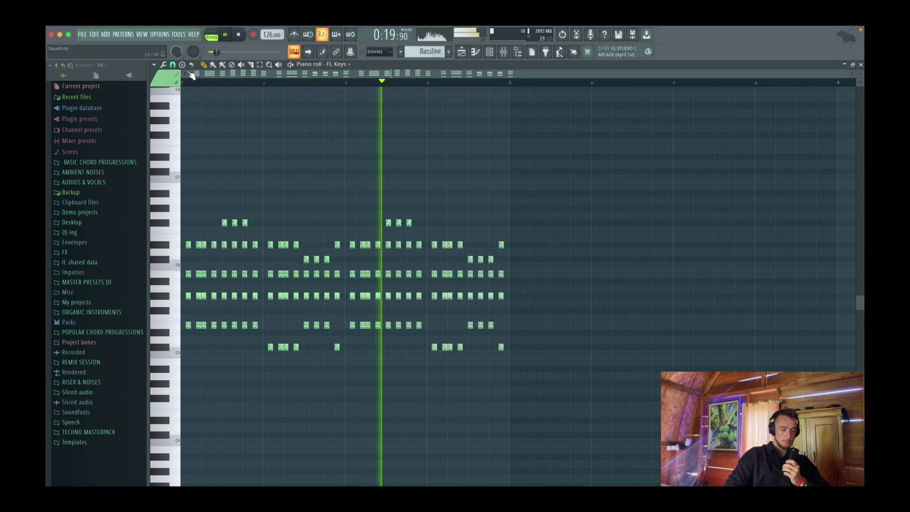
- Transfer the chord notes from the Bassline pattern into the Main Instrument 1 pattern
key("F5")
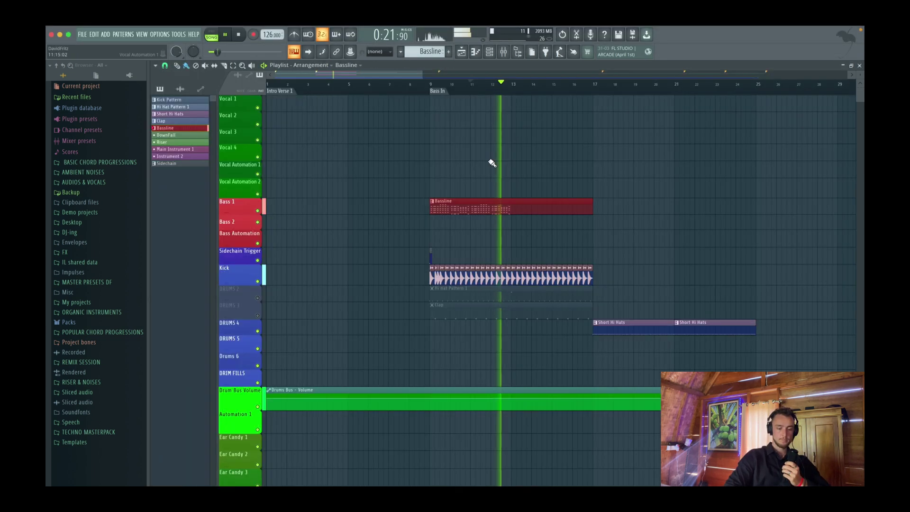
scroll(492, 163, "down", 2)
key("F7")
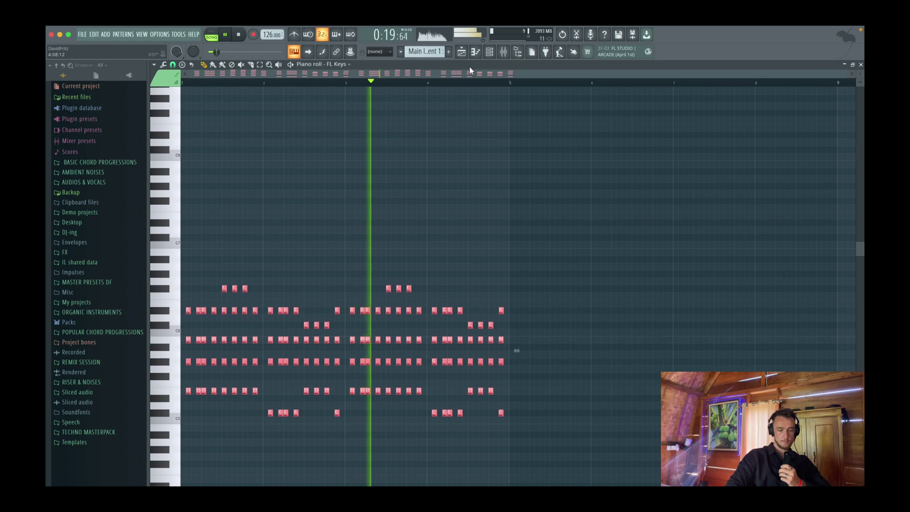
- Return to the playlist, unmute the DRUMS 2 track and play the arrangement from the Bass In marker
left_click(463, 54)
scroll(463, 103, "down", 3)
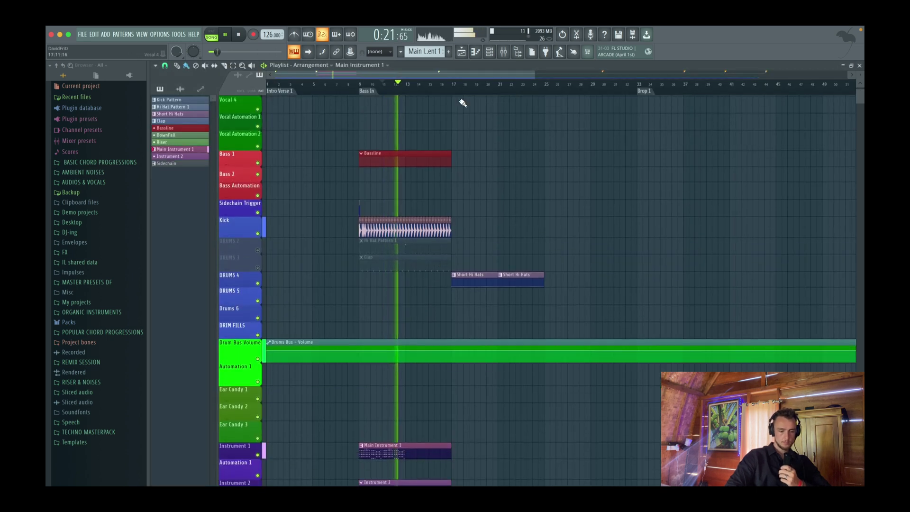
key("space")
key("space")
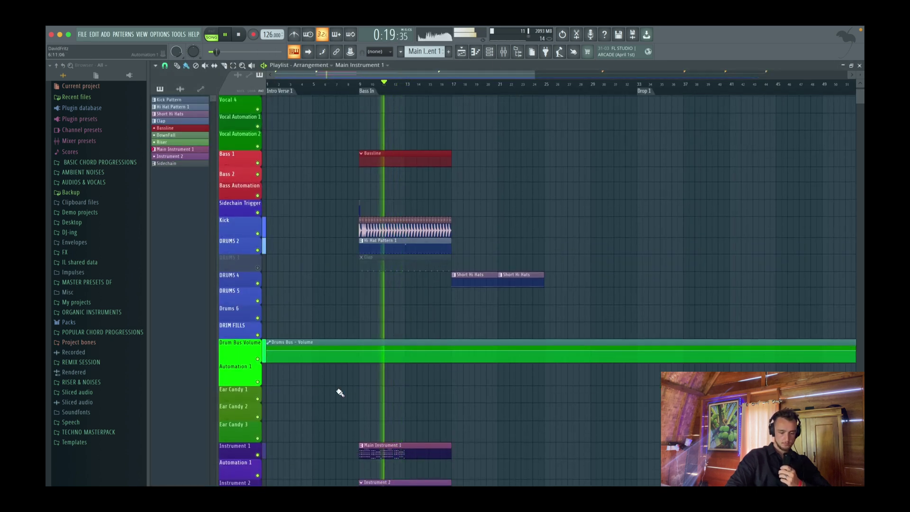
- Look over the Main Instrument 1 piano roll and the ValhallaSupermassive settings on the mixer's Aux Channel 1
double_click(448, 446)
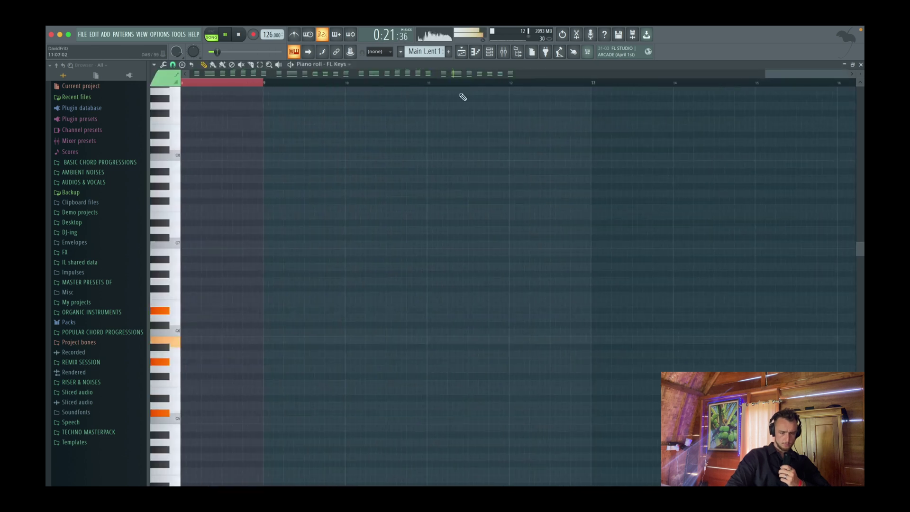
left_click(462, 52)
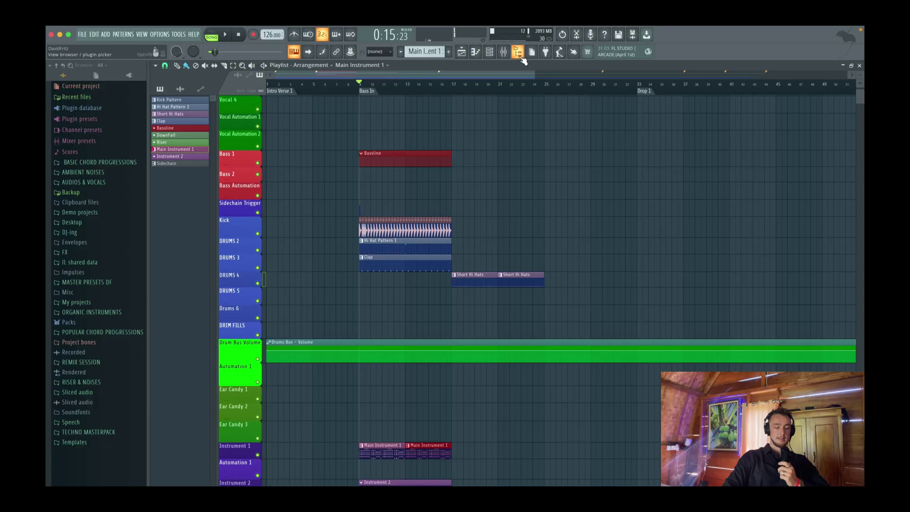
left_click(509, 52)
scroll(490, 128, "right", 7)
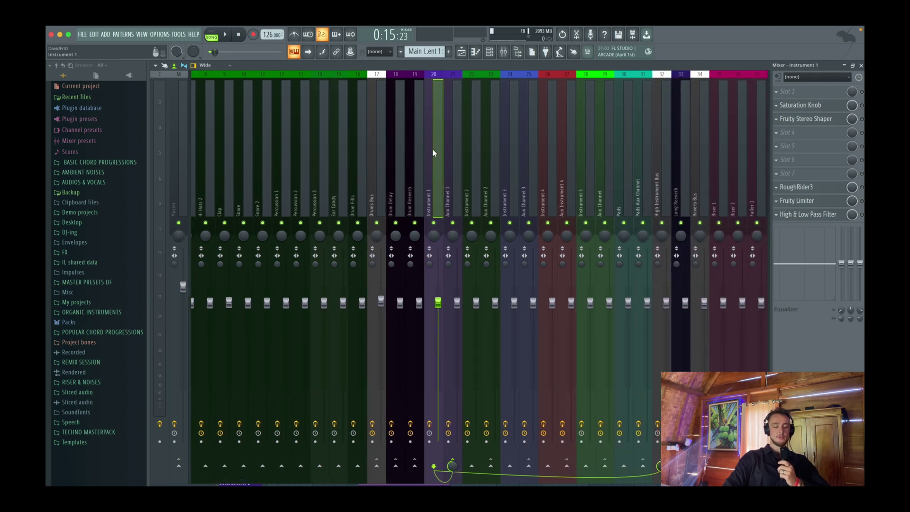
left_click(457, 146)
left_click(798, 92)
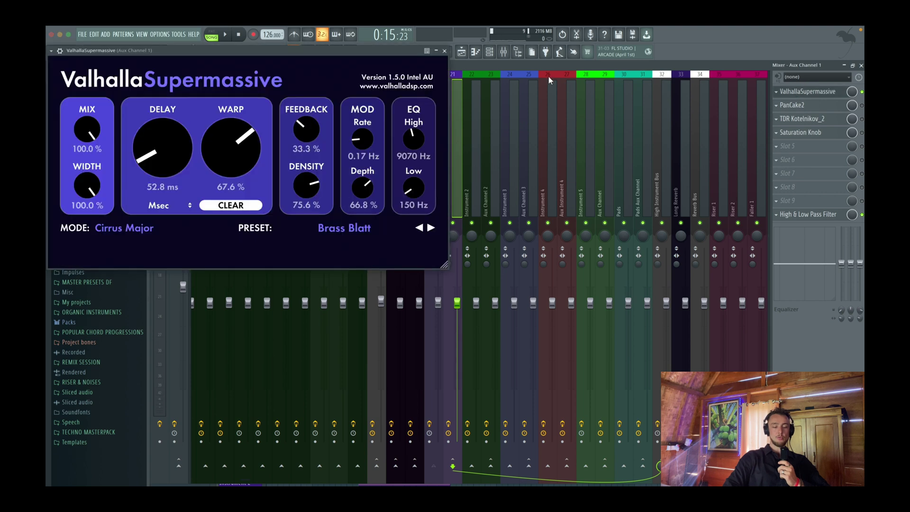
left_click(445, 51)
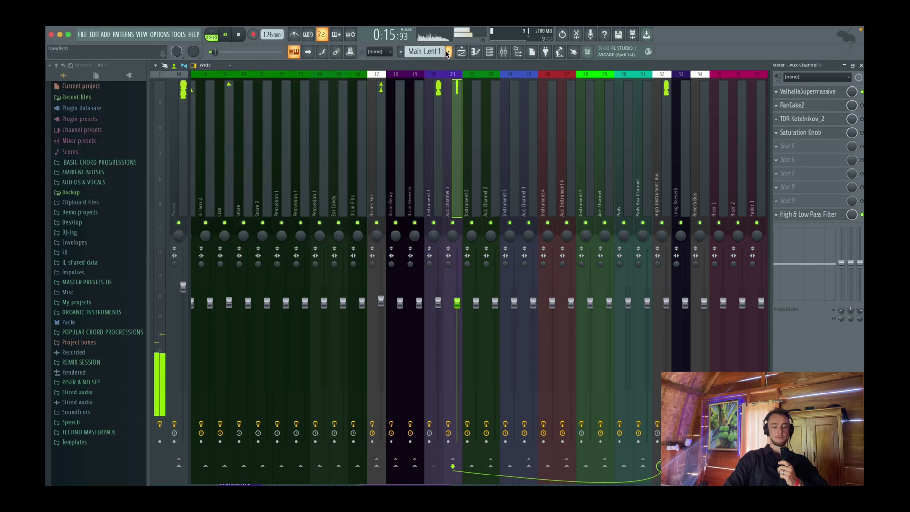
- Play the arrangement from the Bass In marker and record a Moog bass line into the Bassline pattern
left_click(461, 52)
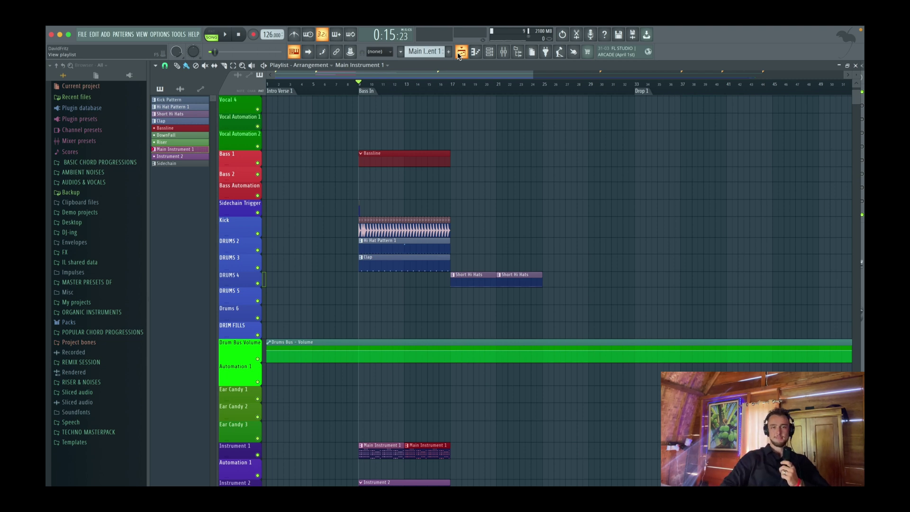
key("space")
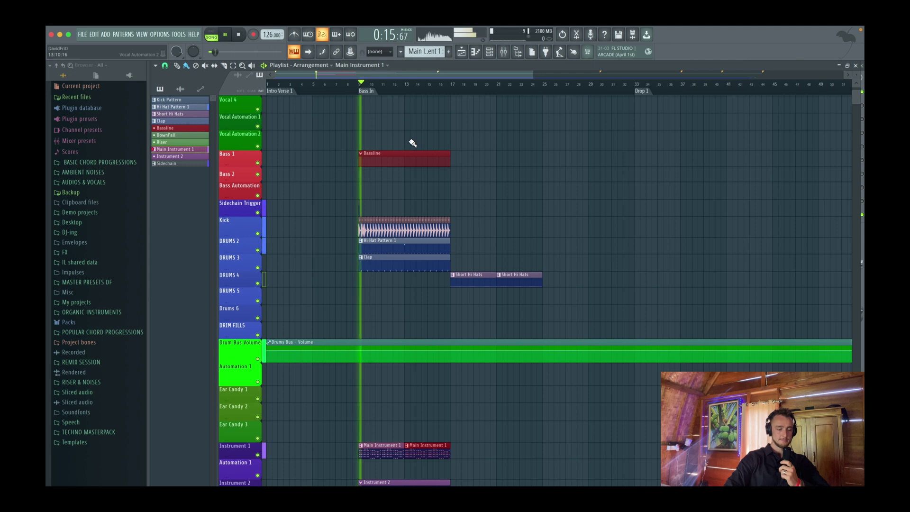
scroll(394, 154, "up", 3, "ctrl")
scroll(396, 155, "up", 3)
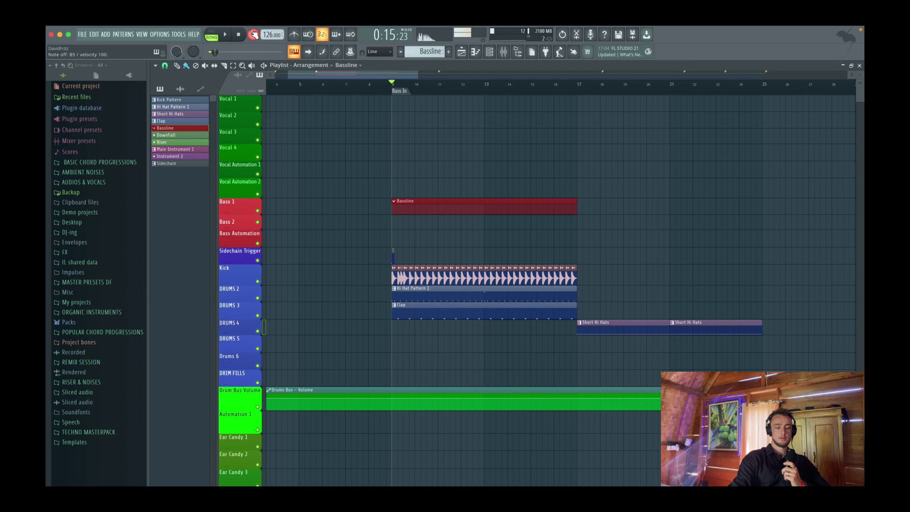
key("space")
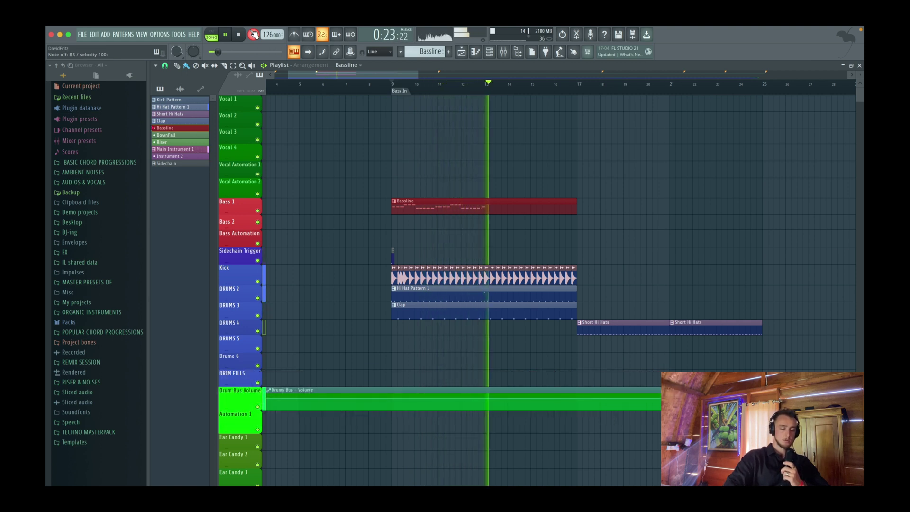
key("space")
- Transpose all recorded Bassline notes down one octave and play the result with the arrangement in the playlist
double_click(413, 211)
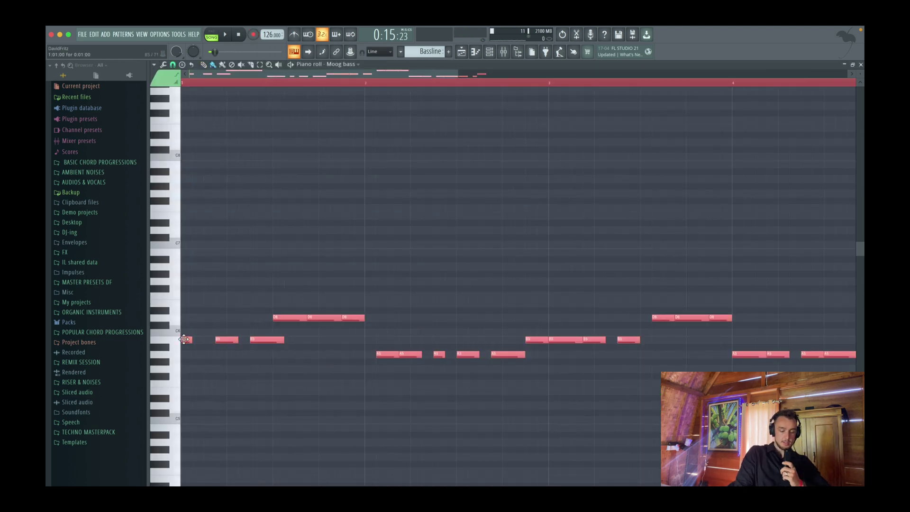
key("ctrl+Down")
scroll(497, 317, "down", 1)
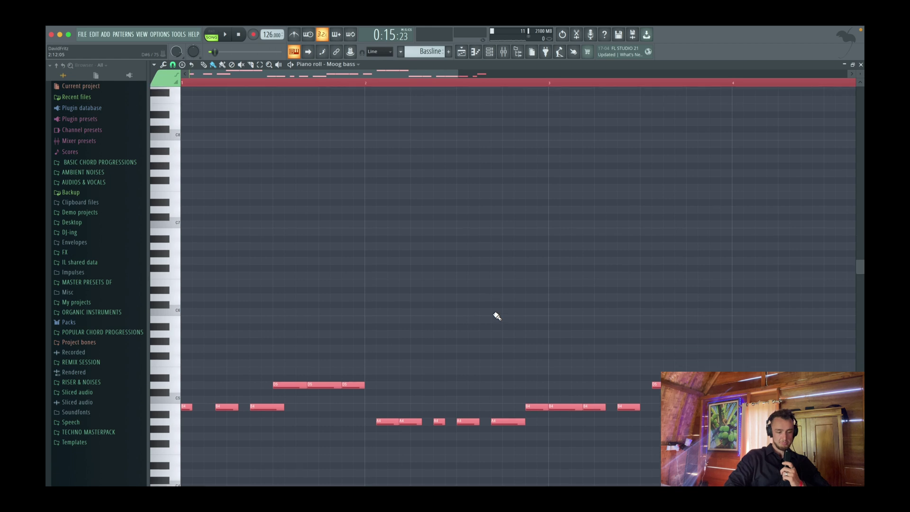
key("space")
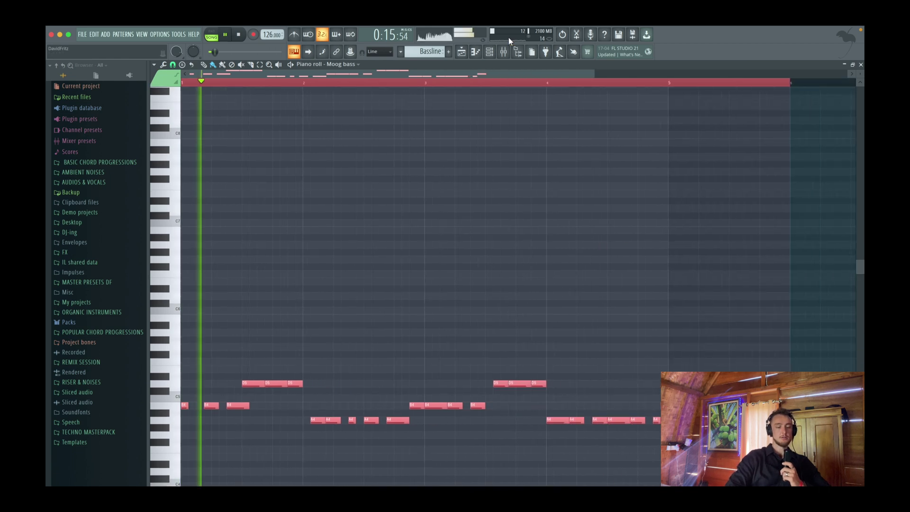
left_click(461, 52)
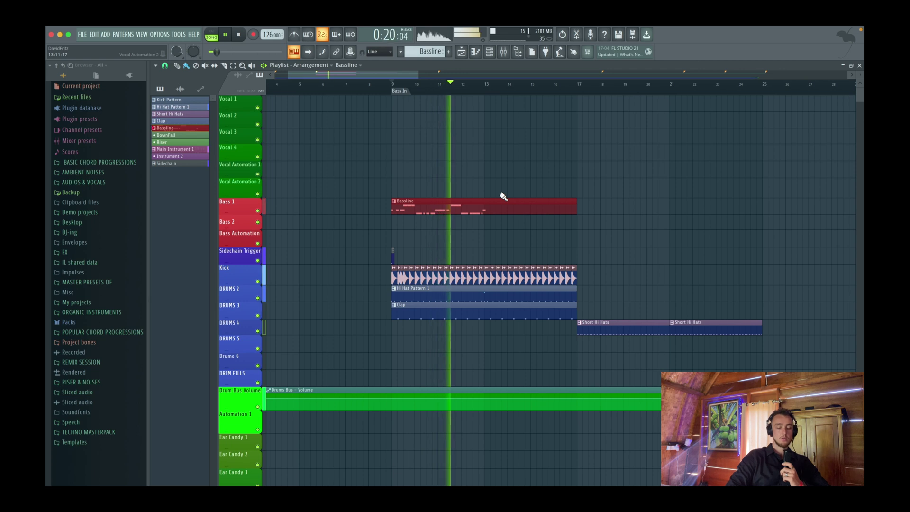
scroll(457, 209, "down", 4)
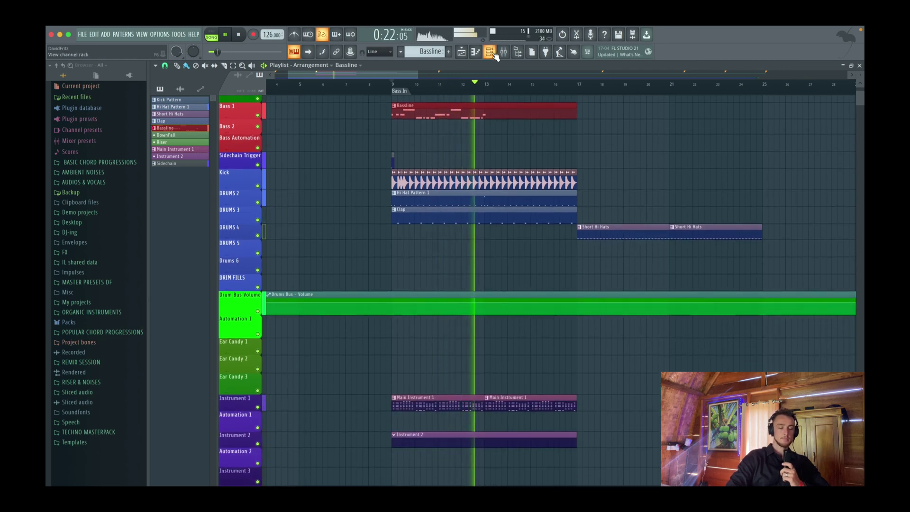
- Replace the Tech House Kick sample in the Kick audio clip with Fisher like Kick from the TECHNO MASTERPACK and play it in the arrangement
left_click(493, 53)
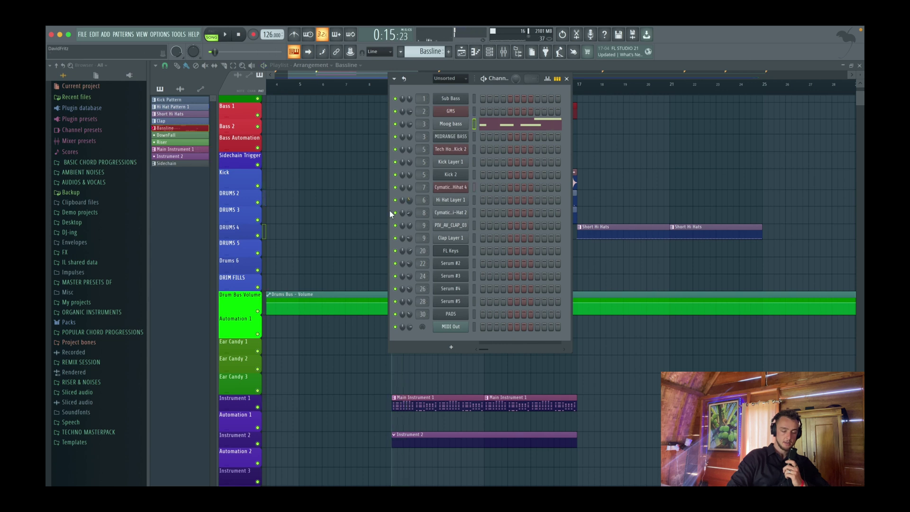
left_click(567, 79)
scroll(390, 339, "up", 2)
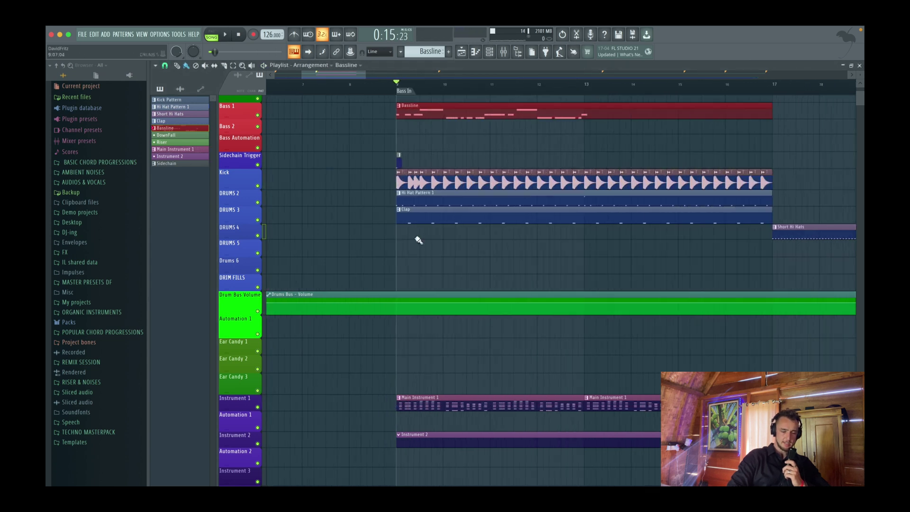
double_click(416, 183)
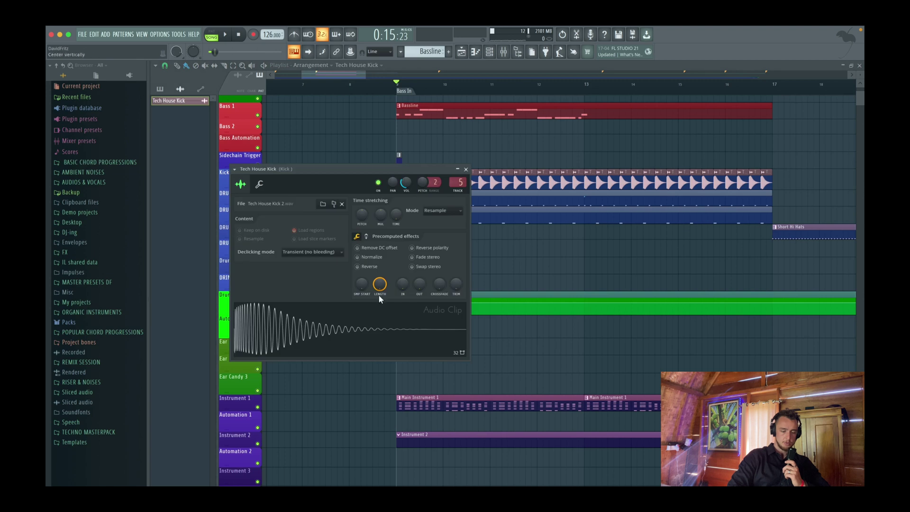
left_click(124, 433)
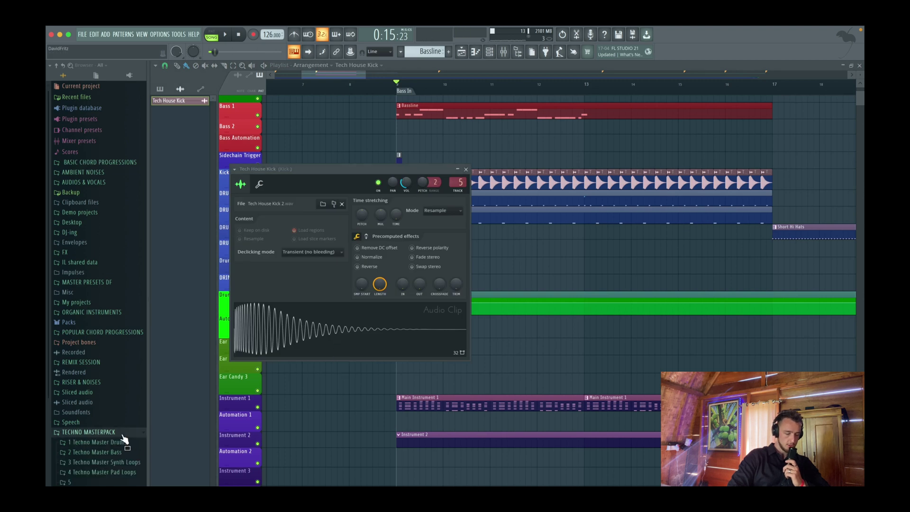
left_click(103, 313)
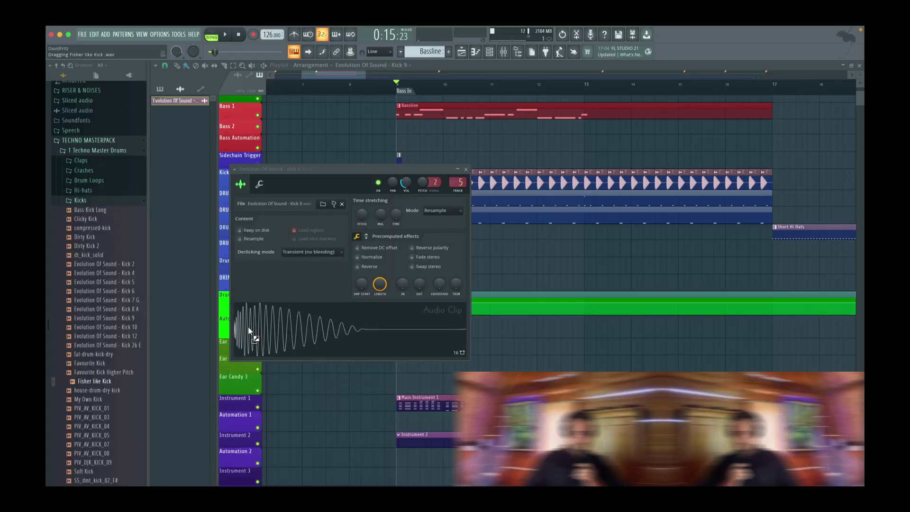
left_click_drag(248, 326, 249, 327)
key("space")
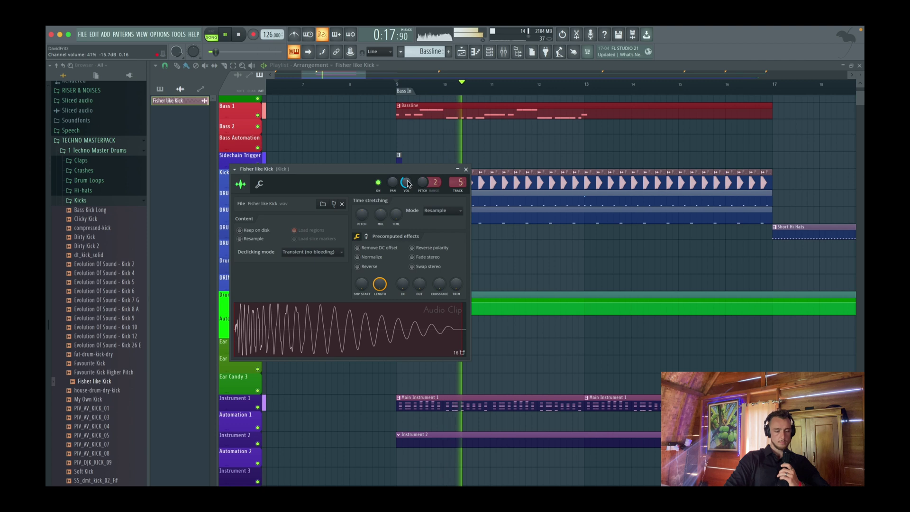
left_click(466, 170)
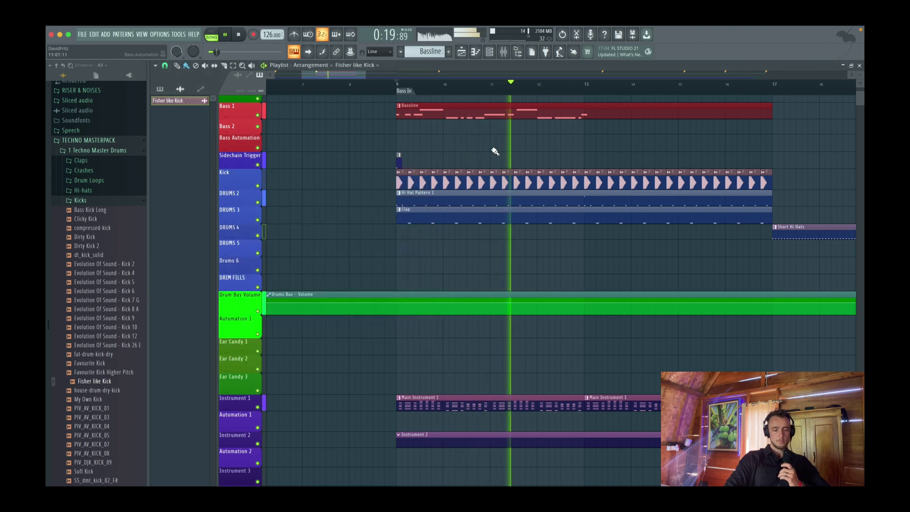
- Open the Cymatics open hi-hat channel's sampler settings and the Hi-hats folder of the Techno Master Drums samples
scroll(494, 151, "down", 3)
scroll(494, 150, "up", 2)
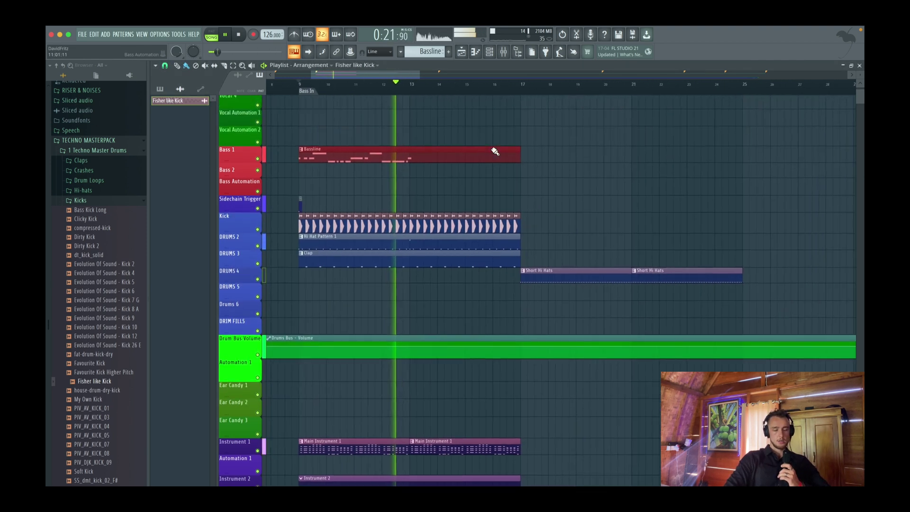
left_click(503, 51)
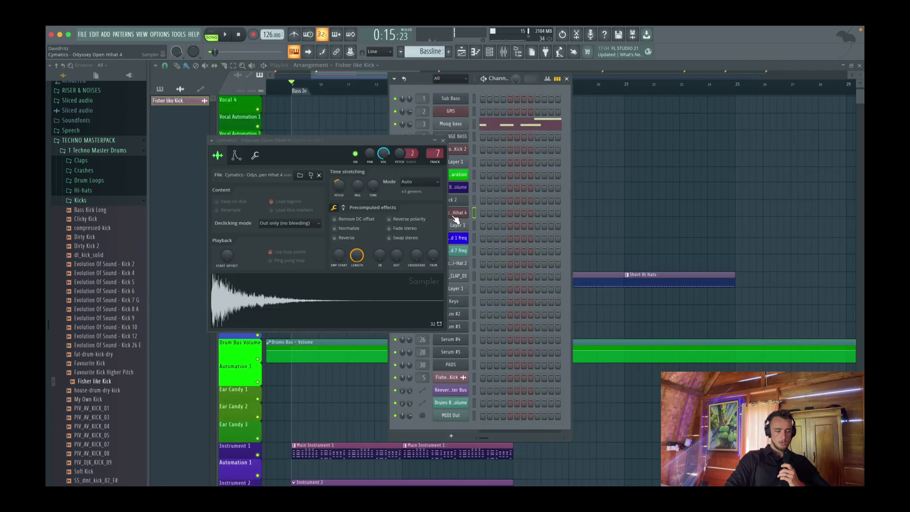
left_click(83, 190)
- Try the Evolution Of Sound - Open Hat 22 sample in the open hi-hat channel while adjusting the channel volume during playback
left_click(90, 308)
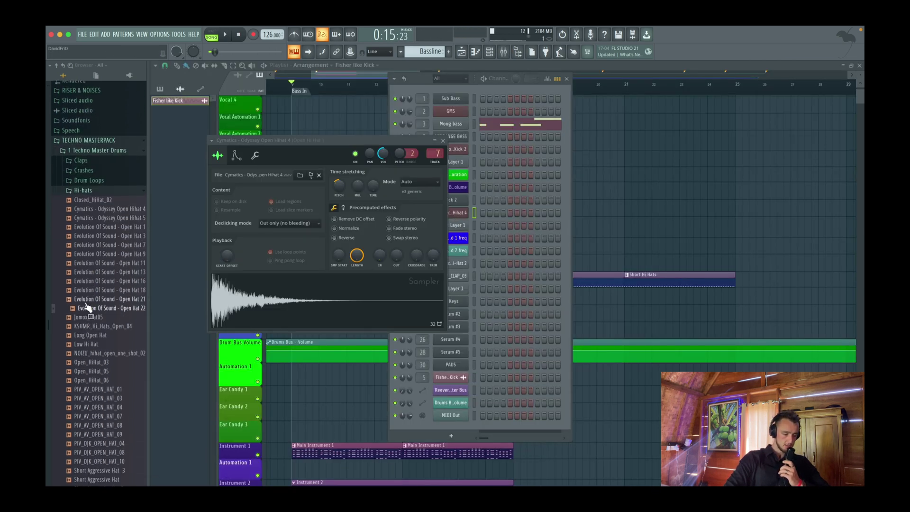
left_click_drag(106, 315, 260, 305)
key("space")
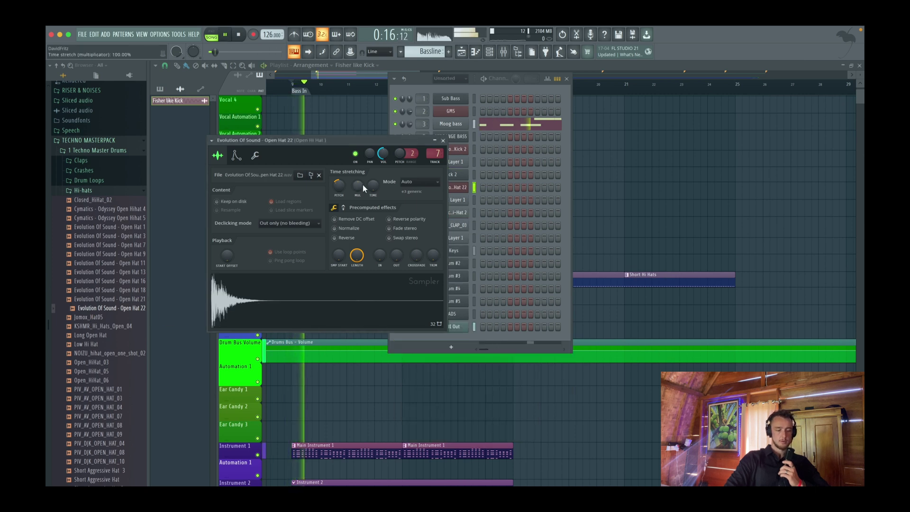
left_click_drag(391, 158, 390, 149)
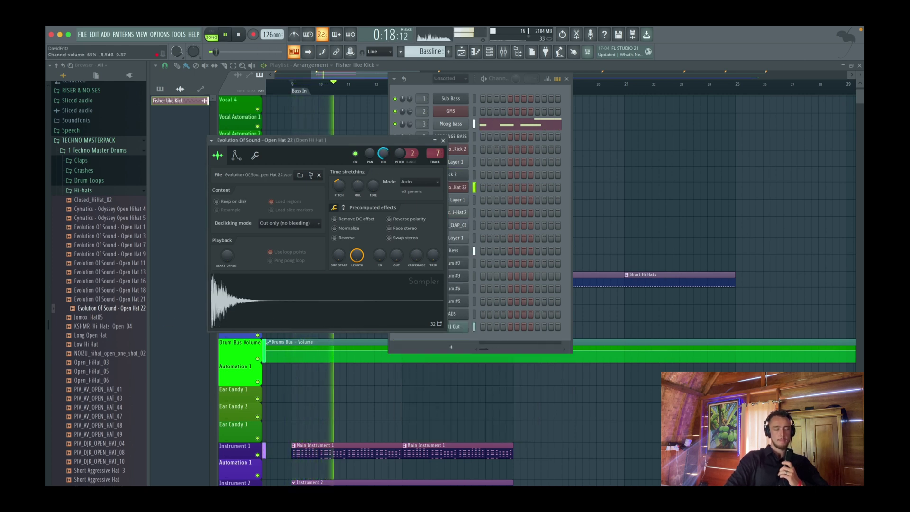
key("space")
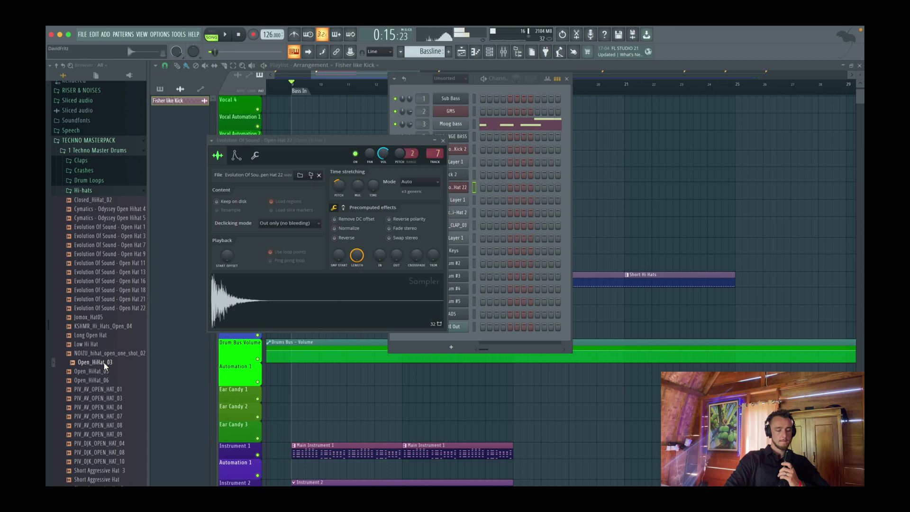
- Load the Open_HiHat_03 sample into the open hi-hat channel and play it with the arrangement
left_click_drag(104, 363, 282, 293)
key("space")
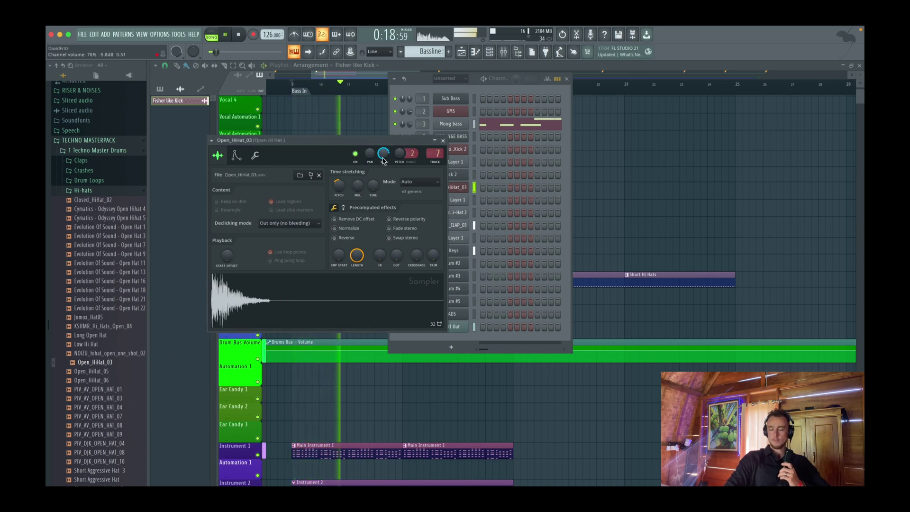
left_click(444, 140)
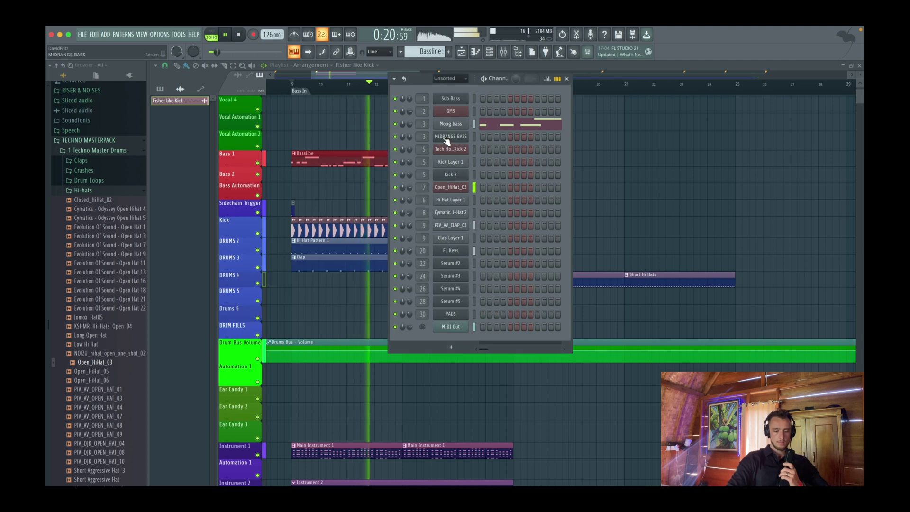
left_click(568, 79)
- Replace the PIV_AV_CLAP_03 channel's sample with Evolution Of Sound - Clap 9 and play the arrangement in the playlist
left_click(504, 53)
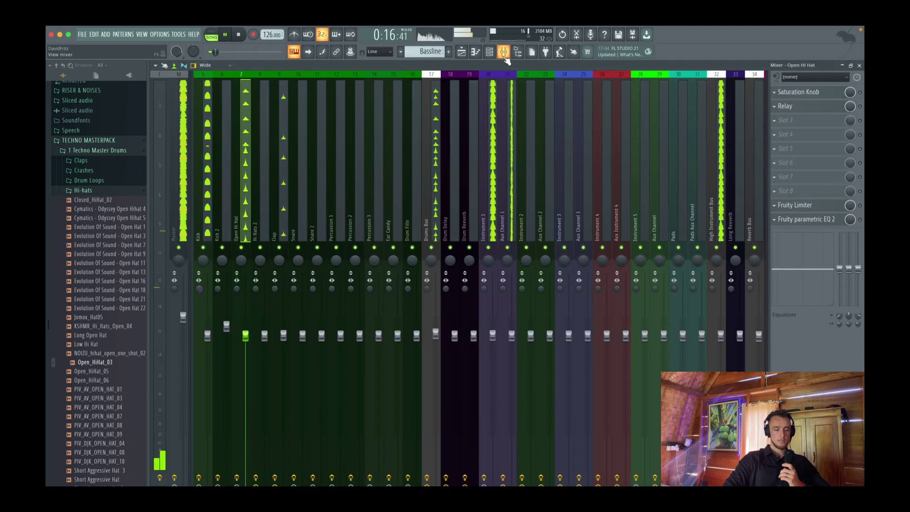
left_click(490, 53)
key("space")
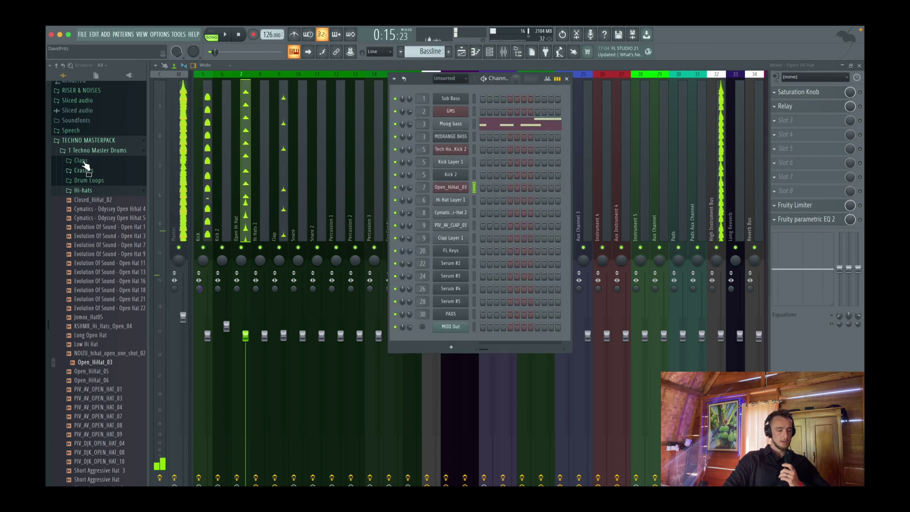
left_click(86, 165)
left_click(87, 314)
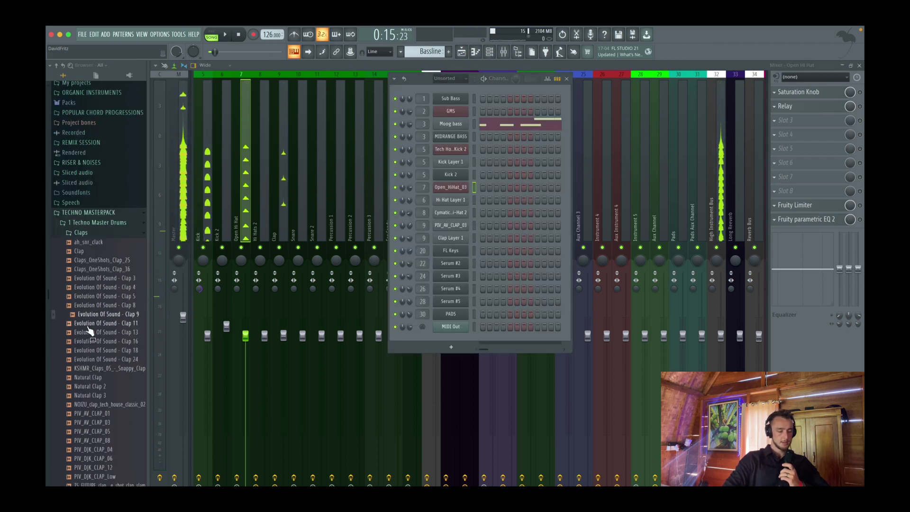
left_click_drag(89, 331, 269, 261)
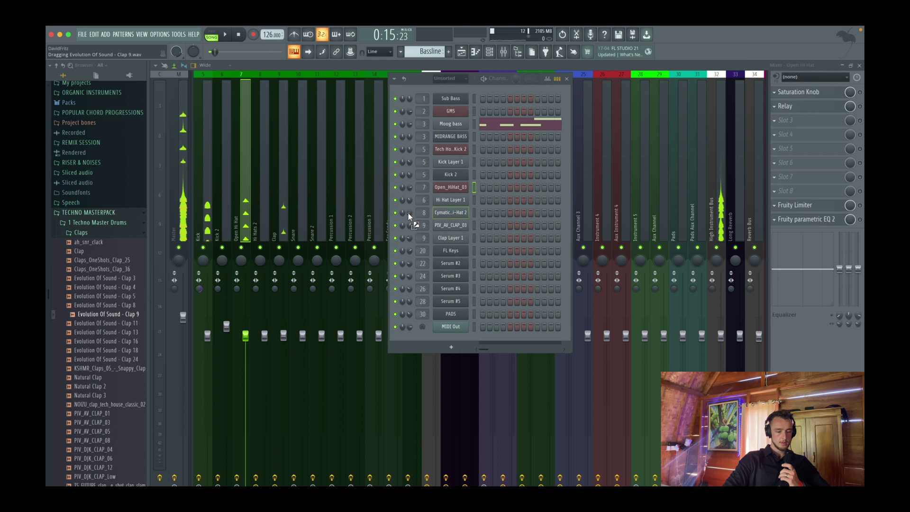
left_click_drag(459, 223, 459, 223)
key("space")
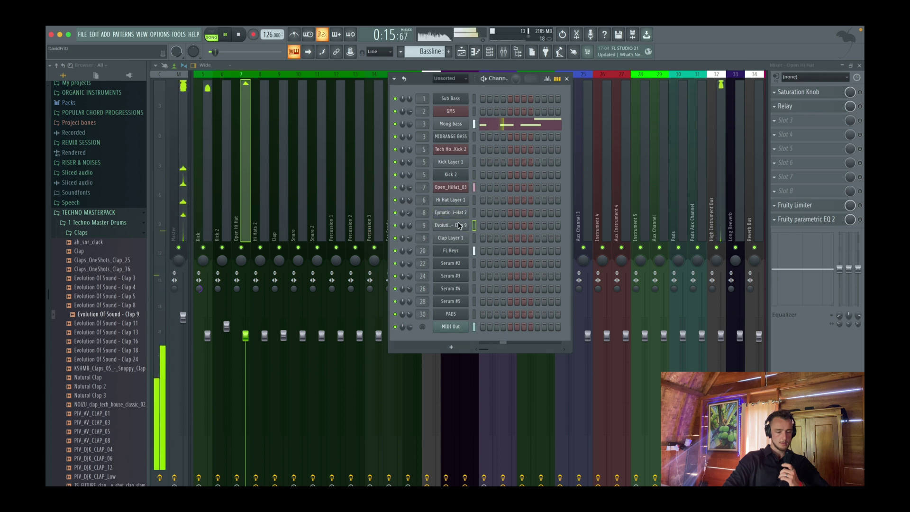
left_click(567, 78)
left_click(466, 53)
scroll(476, 149, "down", 2)
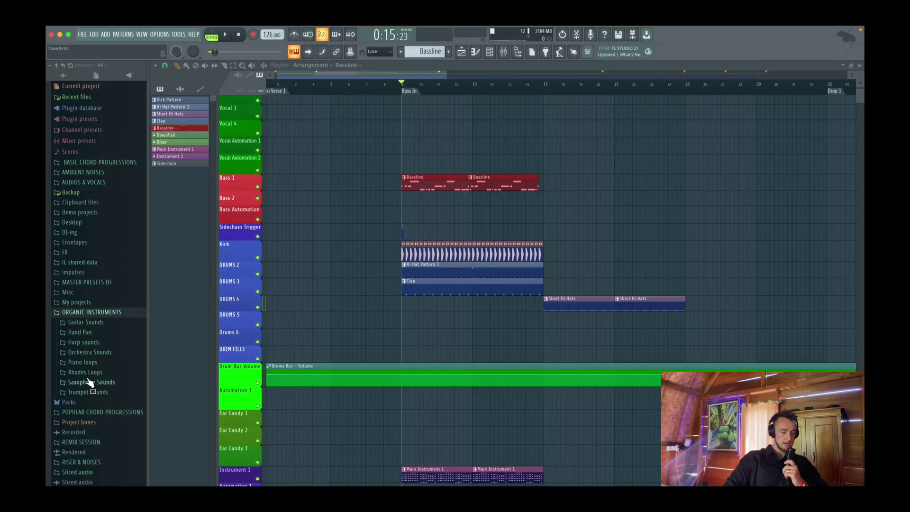
- Open the Saxophone Sounds folder inside the Organic Instruments samples
left_click(90, 382)
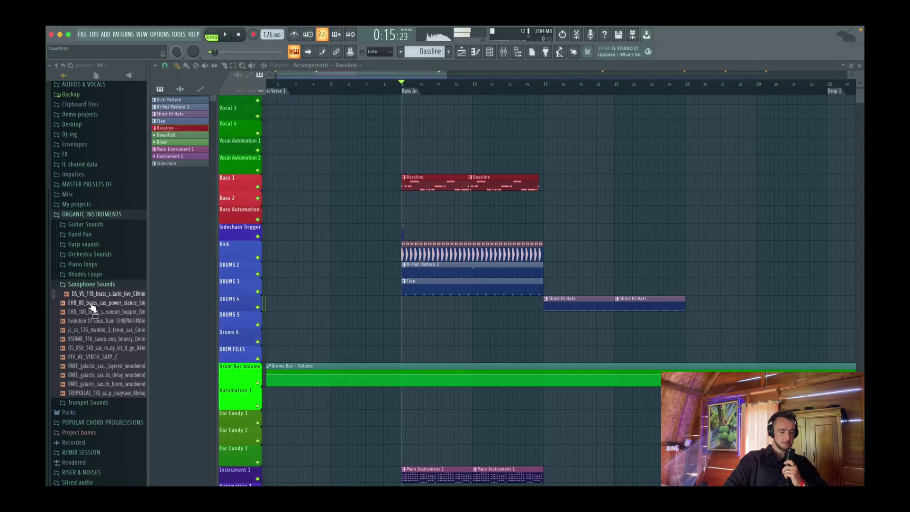
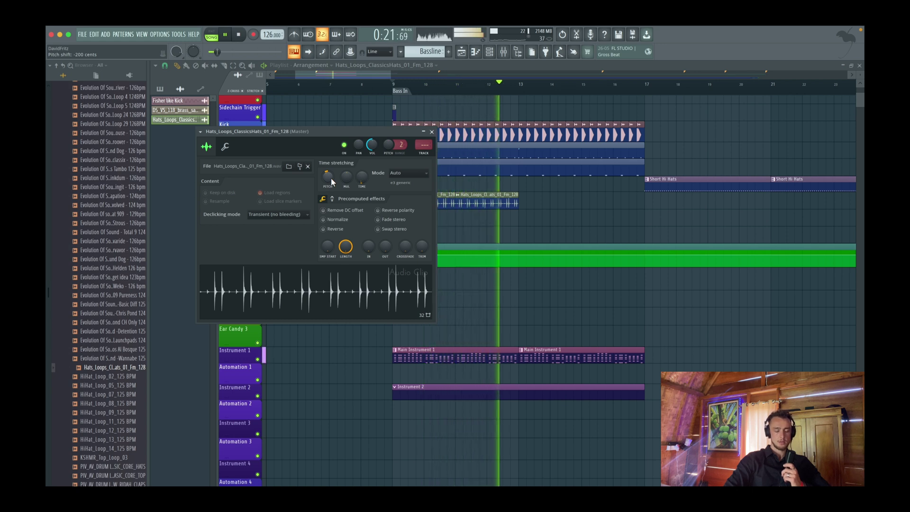
- Stop playback, set the Hats_Loops_ClassicsHats_01_Fm_128 clip's channel volume to 45% and close its settings
key("space")
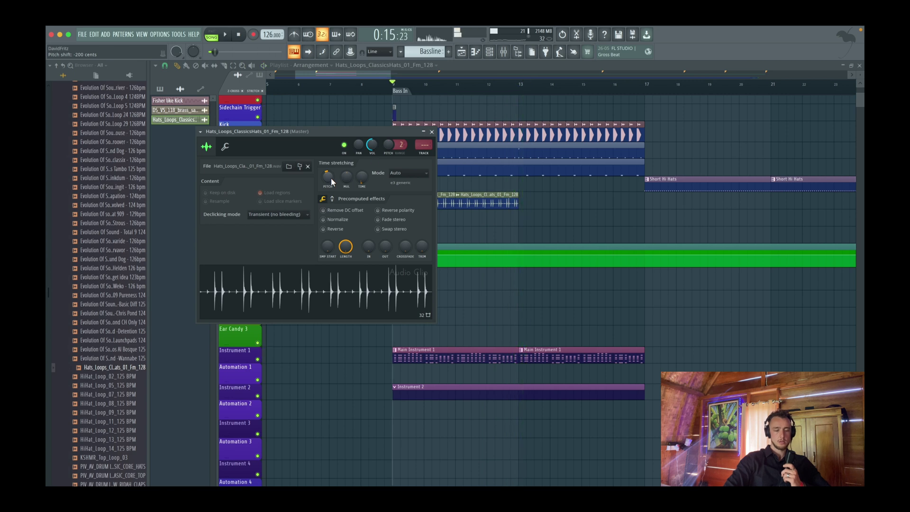
left_click_drag(366, 143, 368, 146)
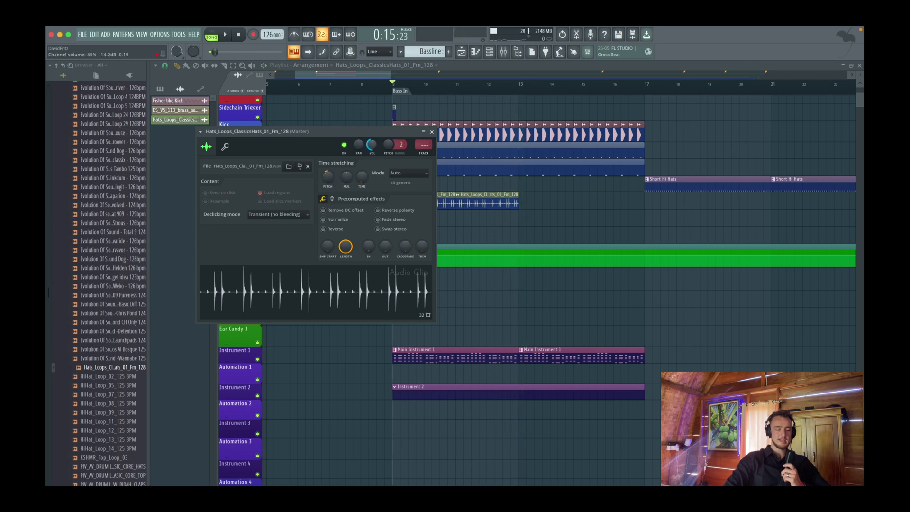
left_click(432, 132)
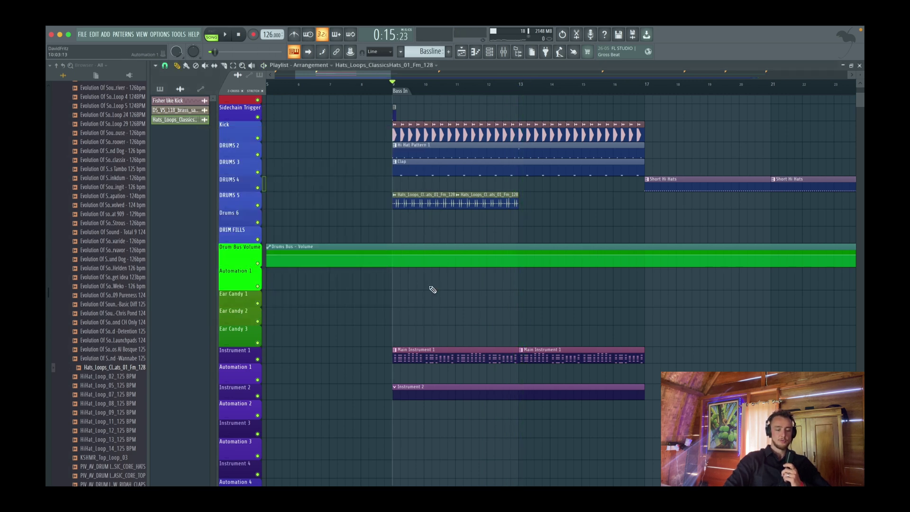
- Quantize all notes of the Main Instrument 1 pattern with the Swing 50% template at 47% start time strength and return to the playlist
double_click(426, 349)
scroll(375, 329, "up", 4)
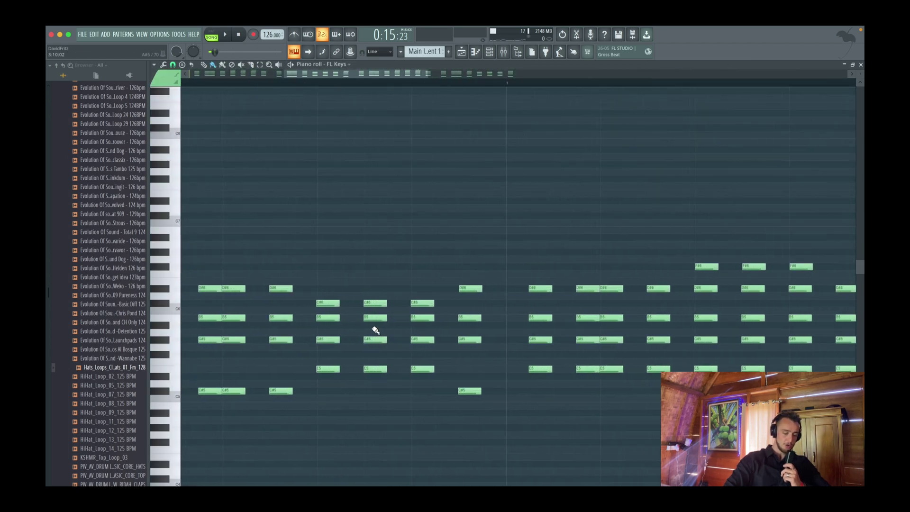
key("ctrl+a")
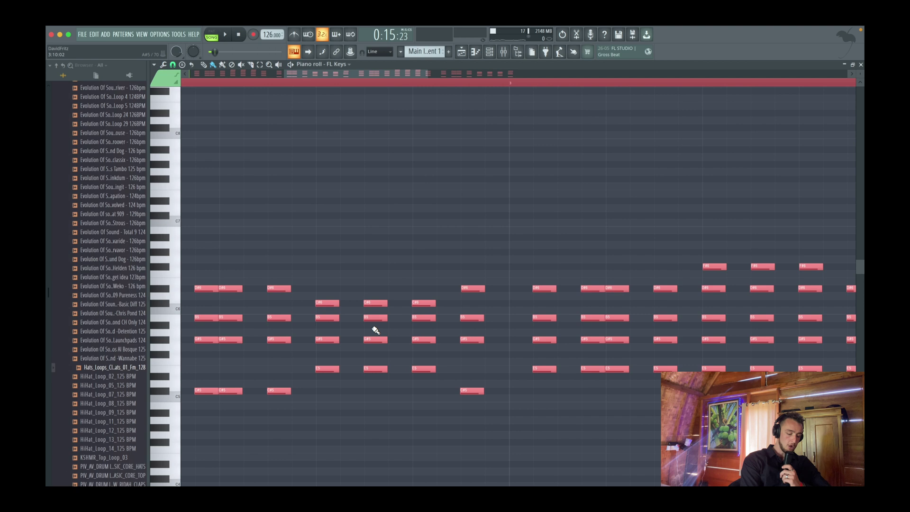
key("alt+q")
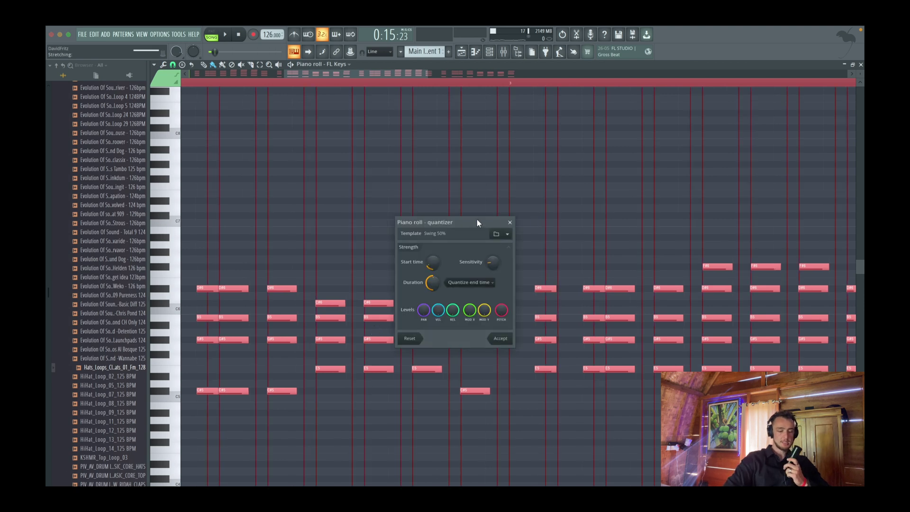
left_click_drag(477, 223, 466, 196)
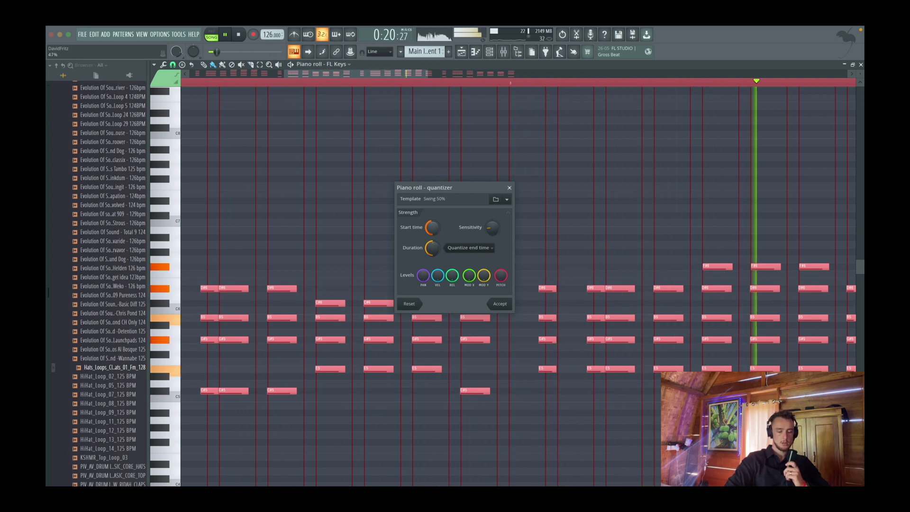
left_click(499, 304)
left_click(467, 54)
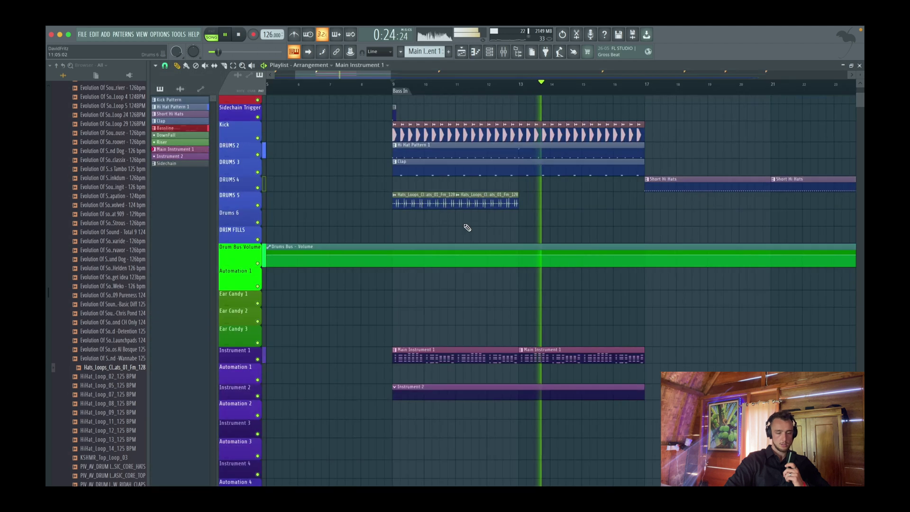
- Add two more copies of the Hats_Loops_ClassicsHats_01_Fm_128 clip on the DRUMS 5 track, filling it up to bar 17
left_click(437, 200)
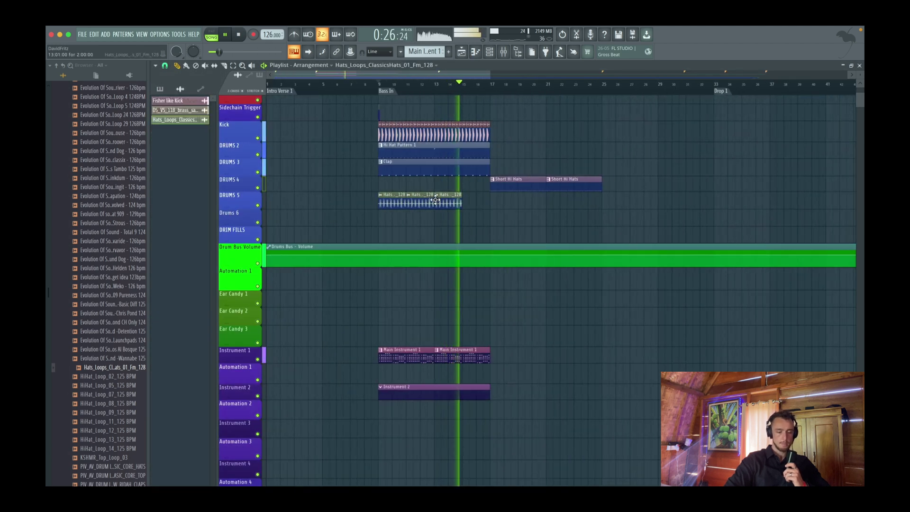
left_click(464, 202)
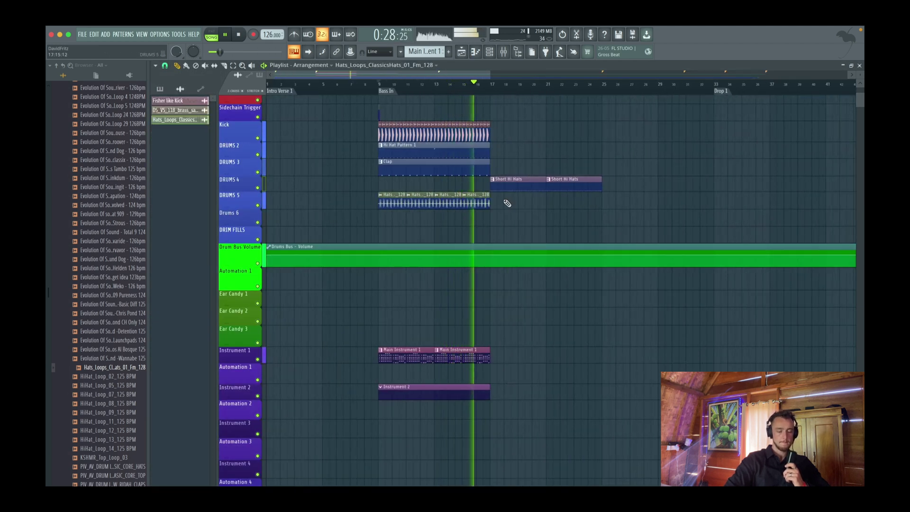
scroll(506, 202, "down", 2)
scroll(506, 202, "up", 4)
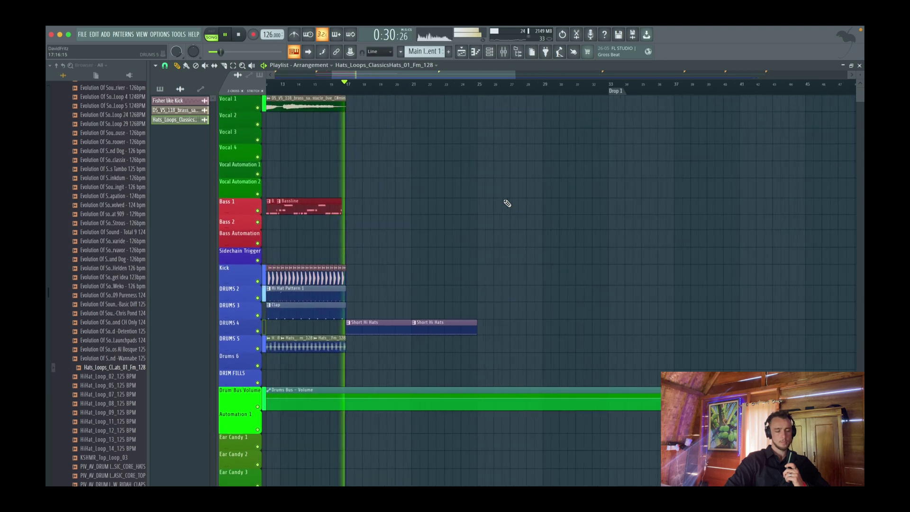
scroll(508, 203, "up", 2)
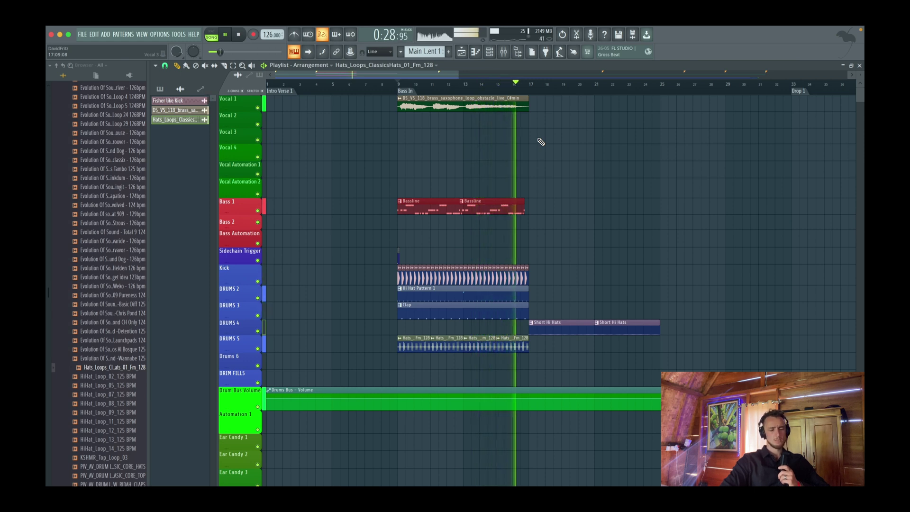
- Stop playback and check the saxophone clip's channel settings and the Instrument 2 track's send to Aux Channel 2
key("space")
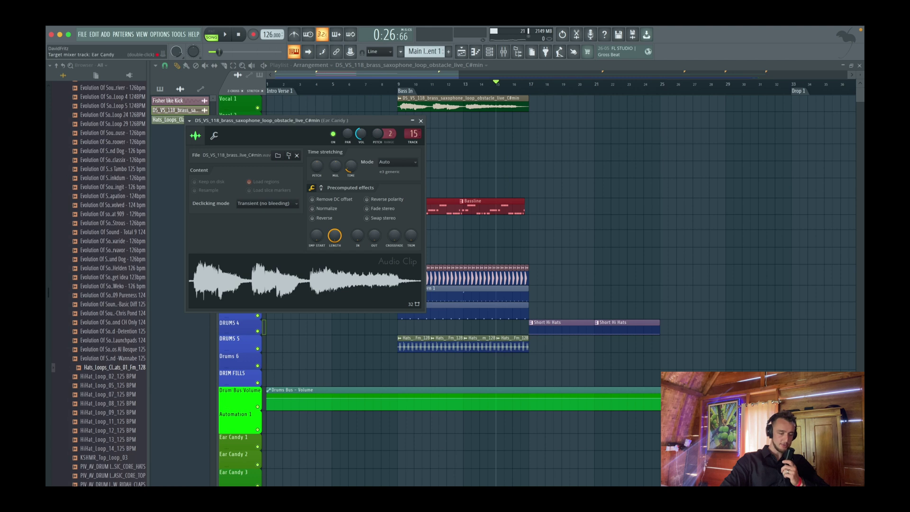
left_click(420, 120)
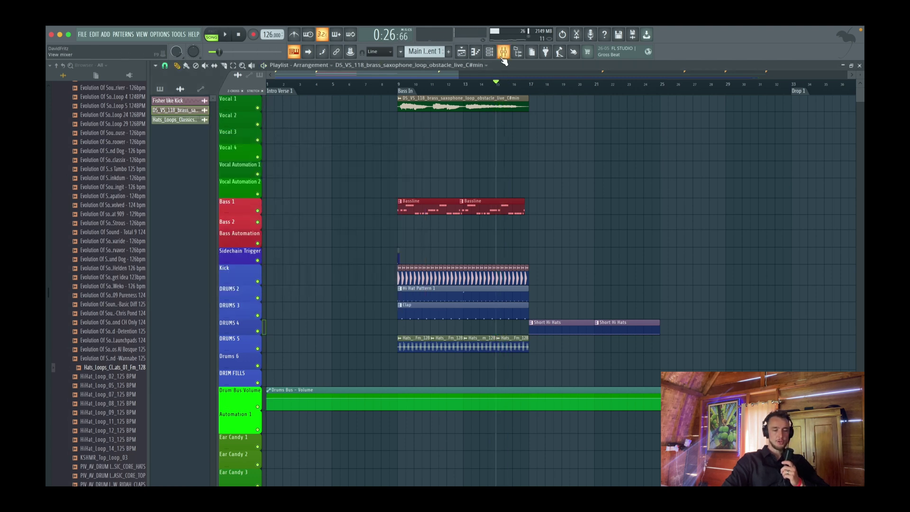
left_click(504, 52)
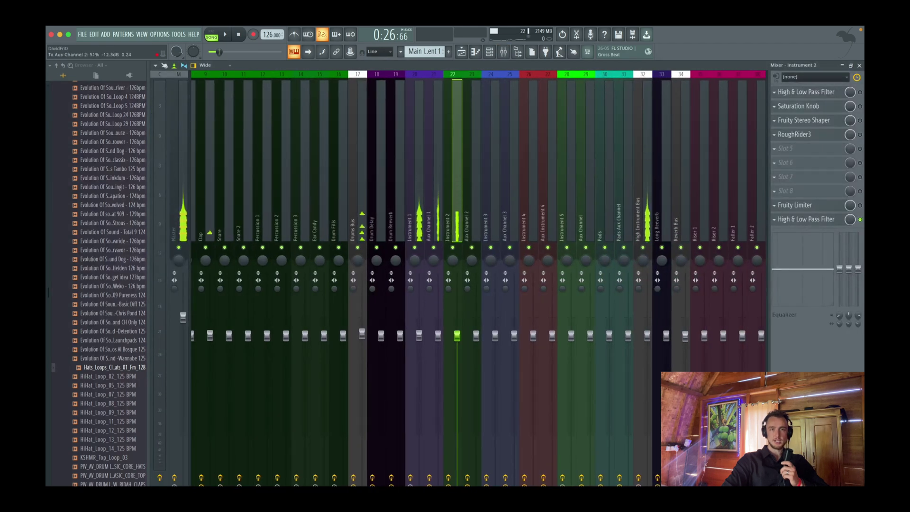
right_click(475, 493)
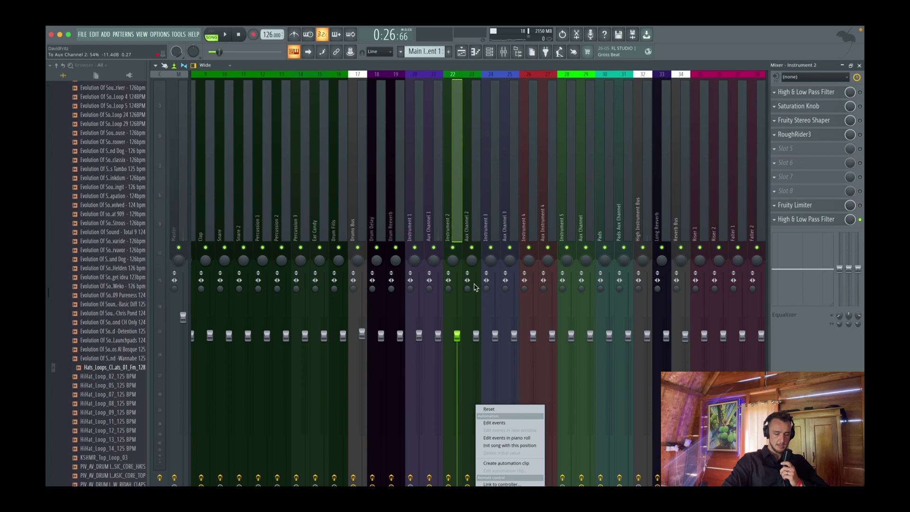
left_click(477, 206)
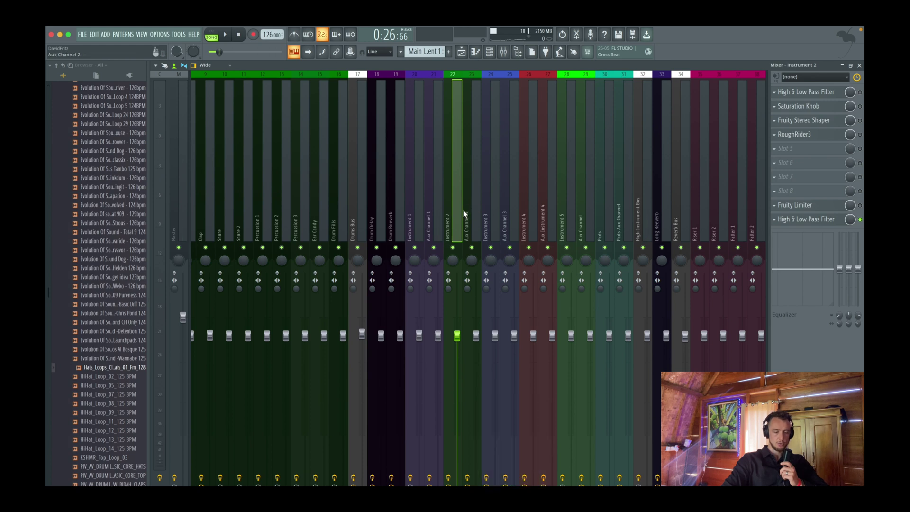
- Inspect the ValhallaSupermassive settings on the Aux Channel 2 mixer track
left_click(467, 200)
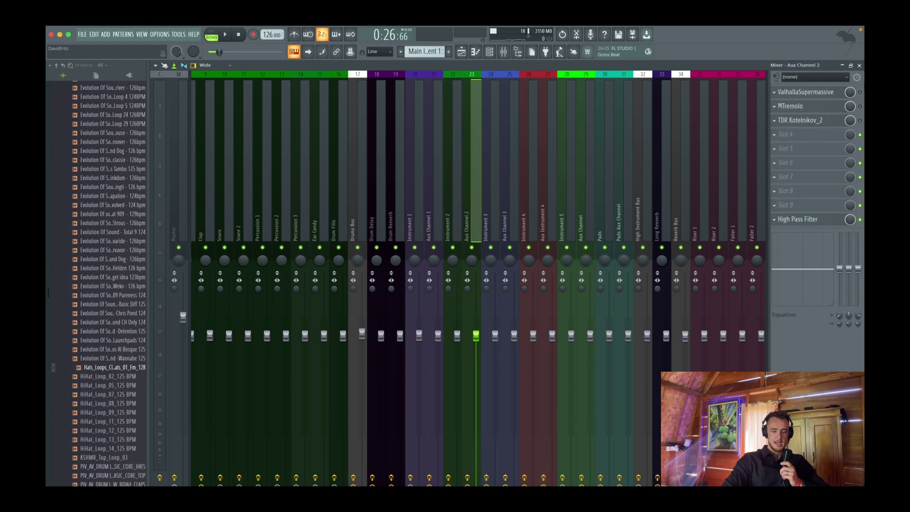
left_click(817, 96)
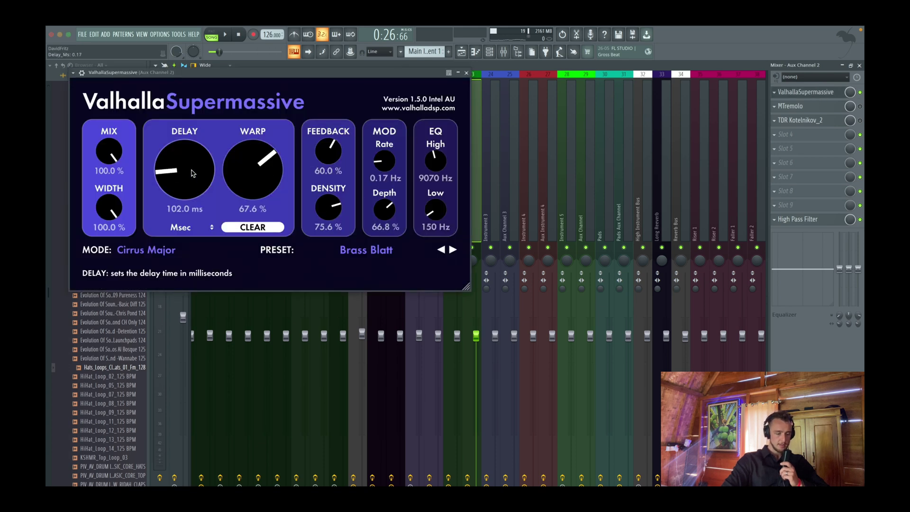
left_click(467, 75)
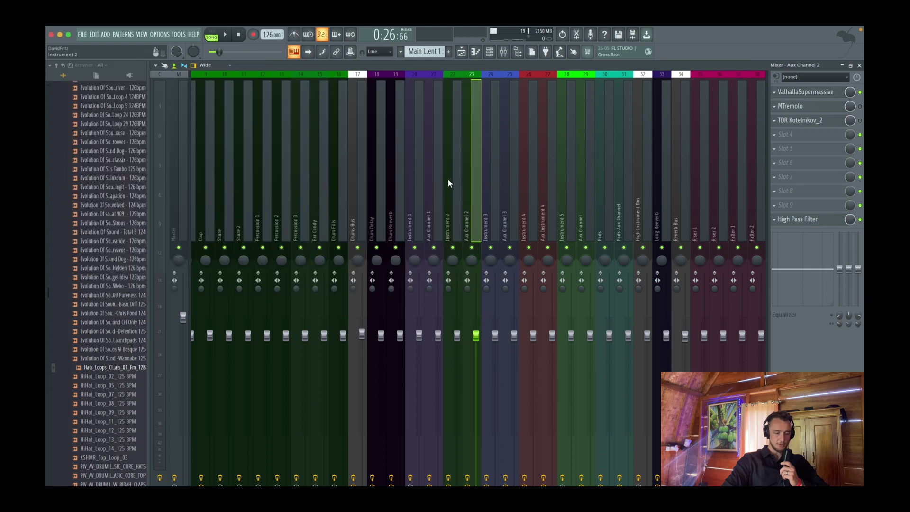
- Create an automation clip for the Instrument 2 track's send level to Aux Channel 2 and show it in the playlist
left_click(448, 197)
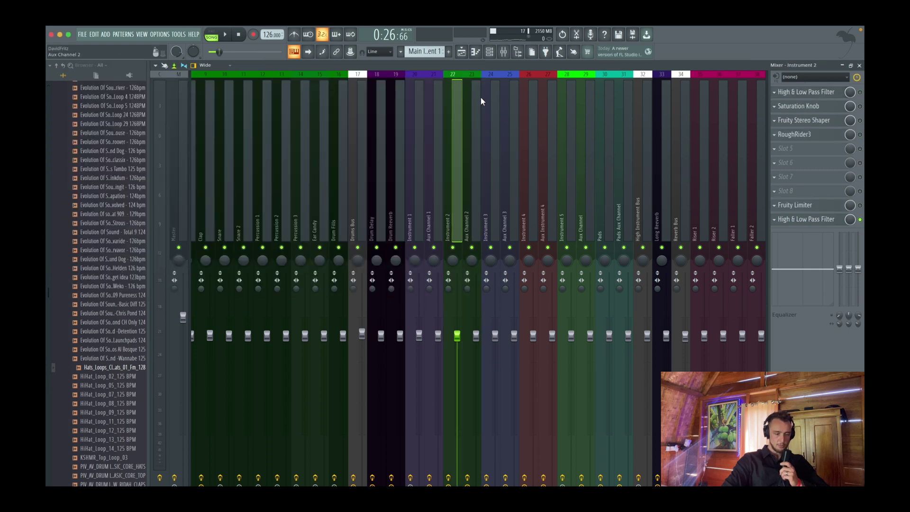
left_click(461, 51)
scroll(455, 188, "down", 4)
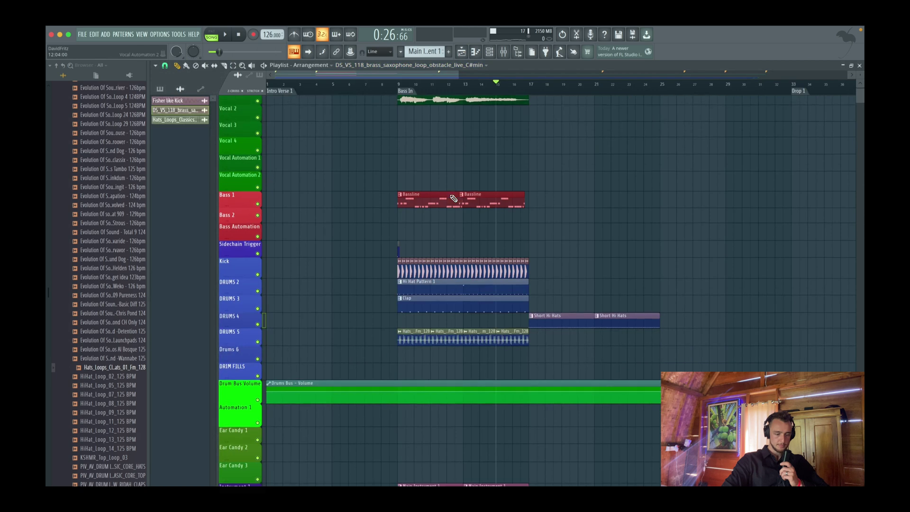
left_click(503, 51)
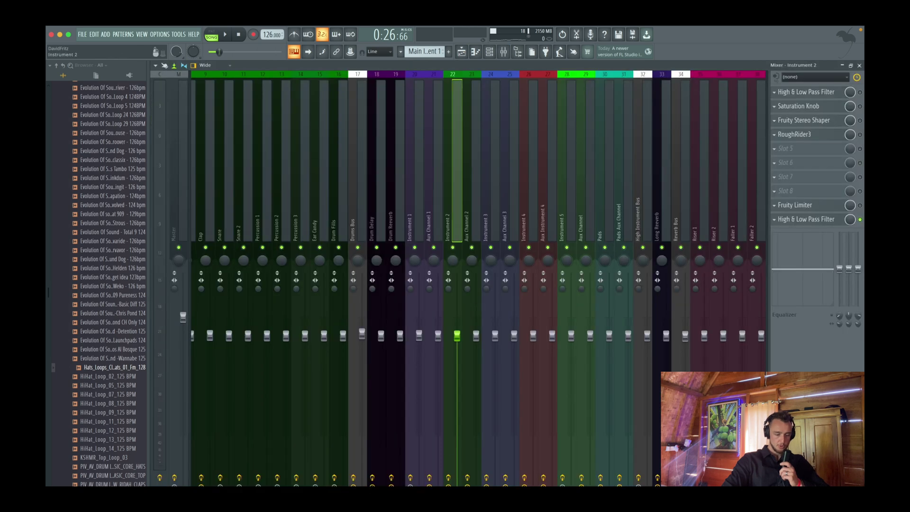
right_click(474, 497)
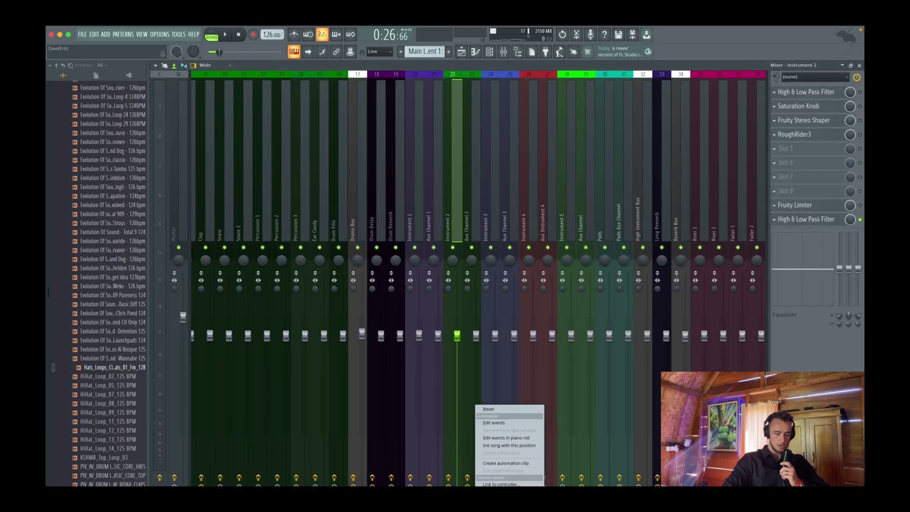
left_click(506, 464)
left_click(463, 51)
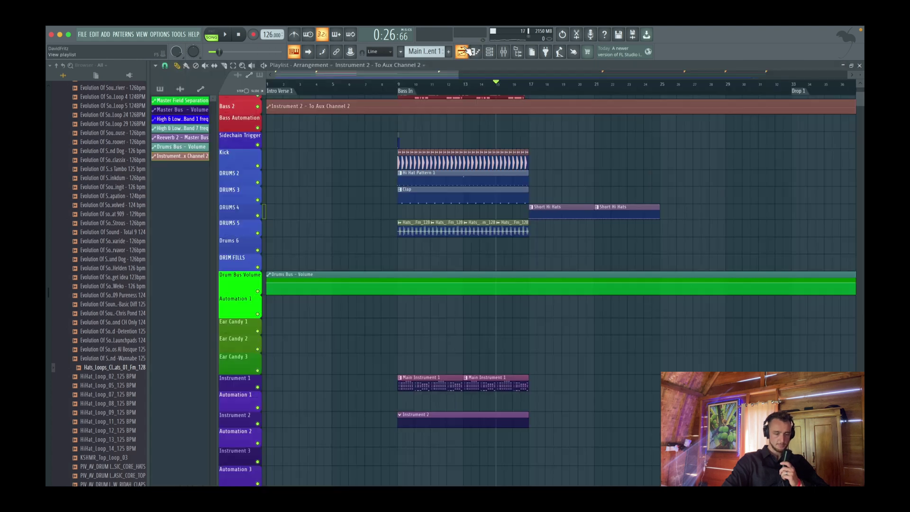
- Move the Instrument 2 - To Aux Channel 2 automation clip to the Vocal Automation 1 track and make that track much taller
scroll(406, 280, "down", 2)
left_click_drag(406, 105, 398, 128)
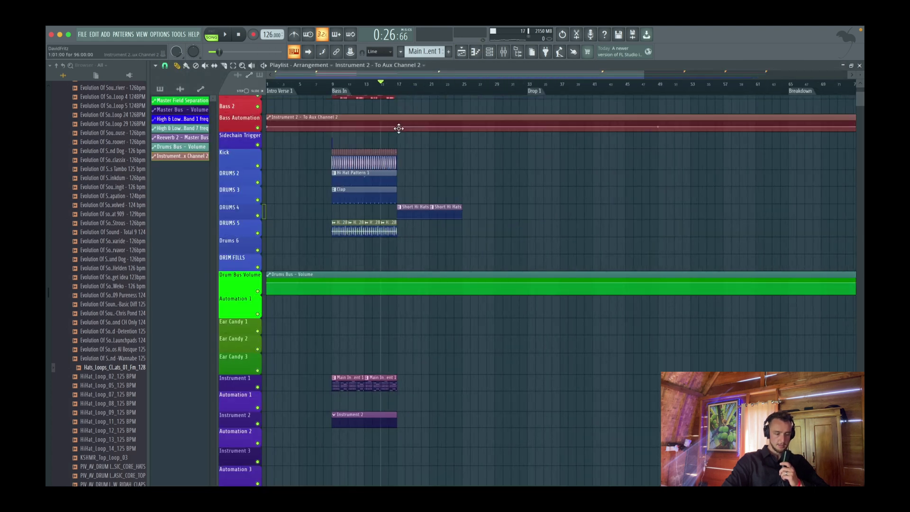
scroll(398, 129, "up", 5)
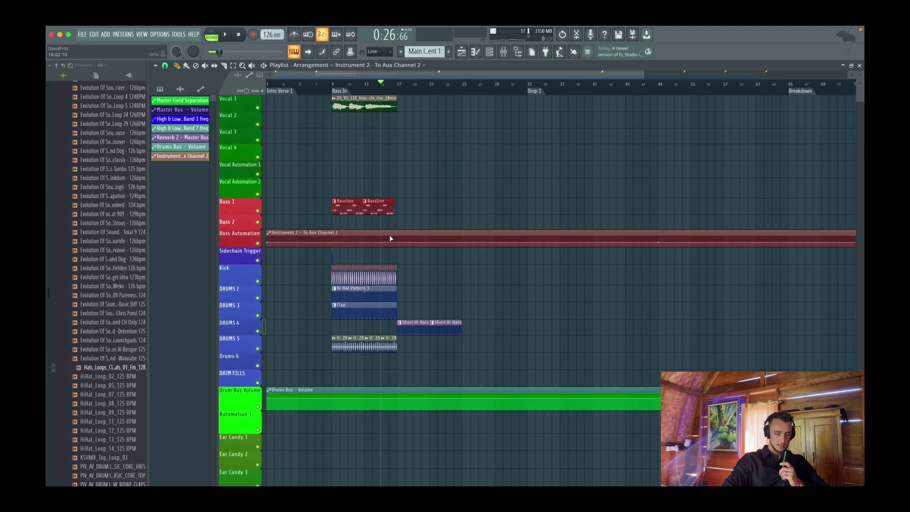
left_click_drag(390, 236, 357, 171)
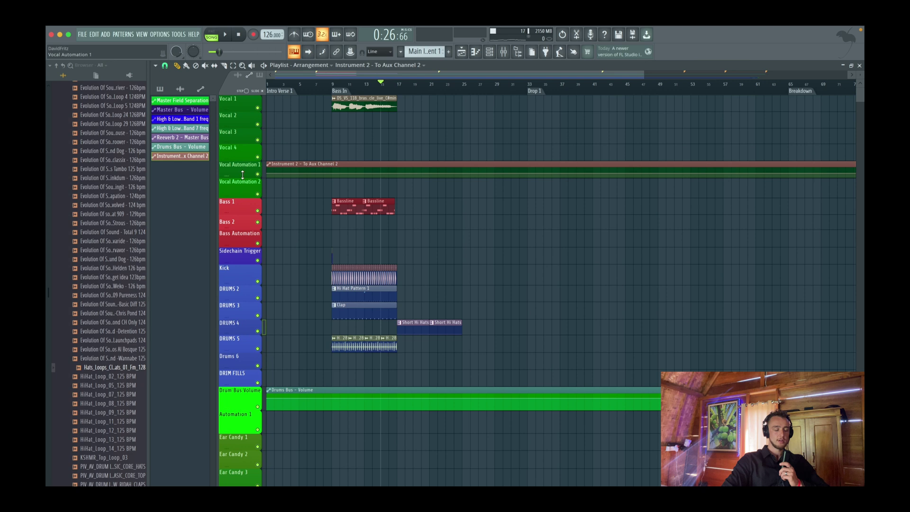
left_click_drag(242, 175, 242, 286)
scroll(411, 87, "up", 10)
scroll(375, 141, "left", 5)
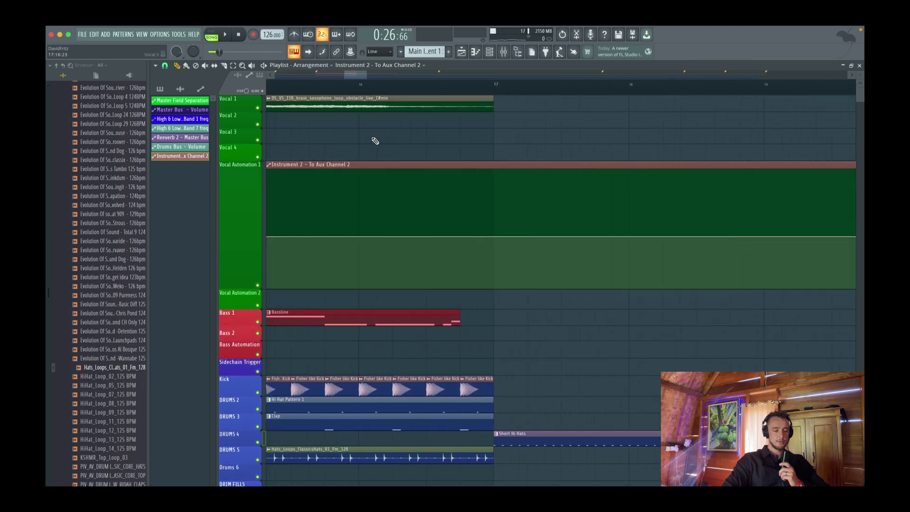
- Shape the Aux Channel 2 send automation into a curved rise from bar 14 to bar 16 and play the saxophone's ending
scroll(436, 171, "down", 6)
key("space")
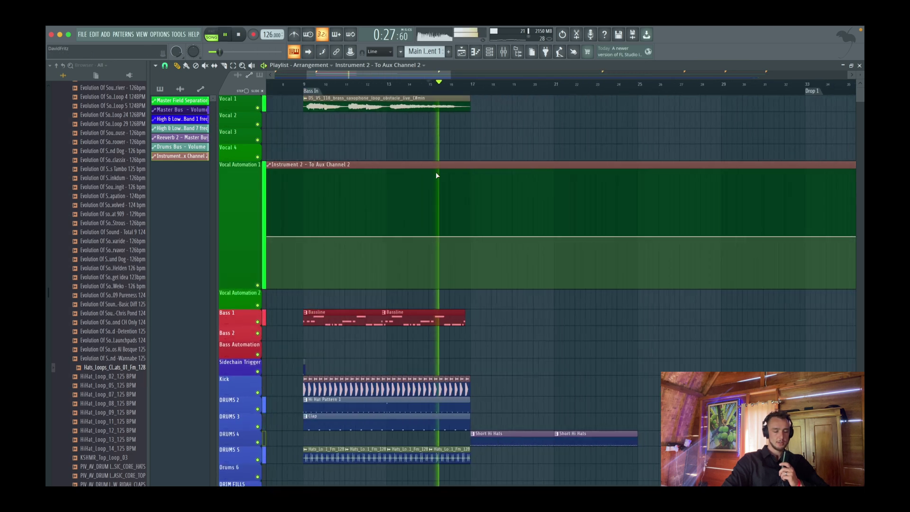
key("space")
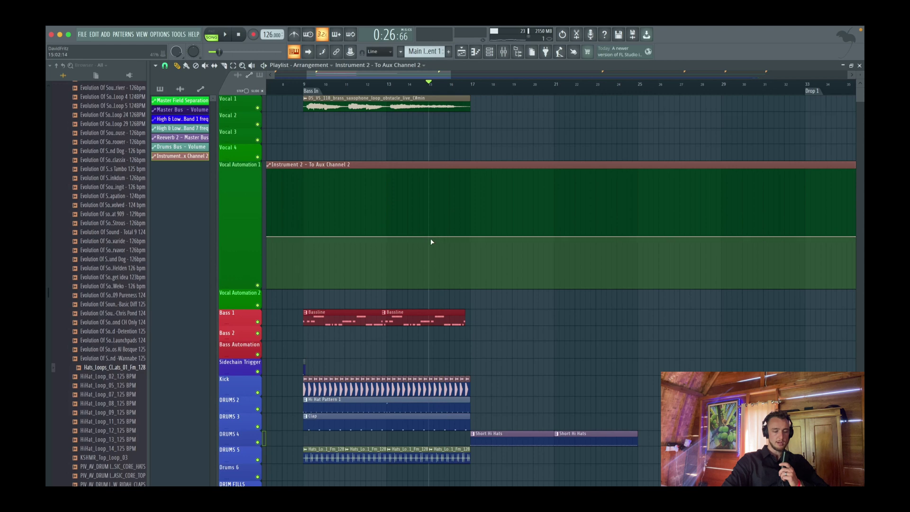
left_click(429, 240)
left_click_drag(444, 221, 449, 199)
key("space")
key("space")
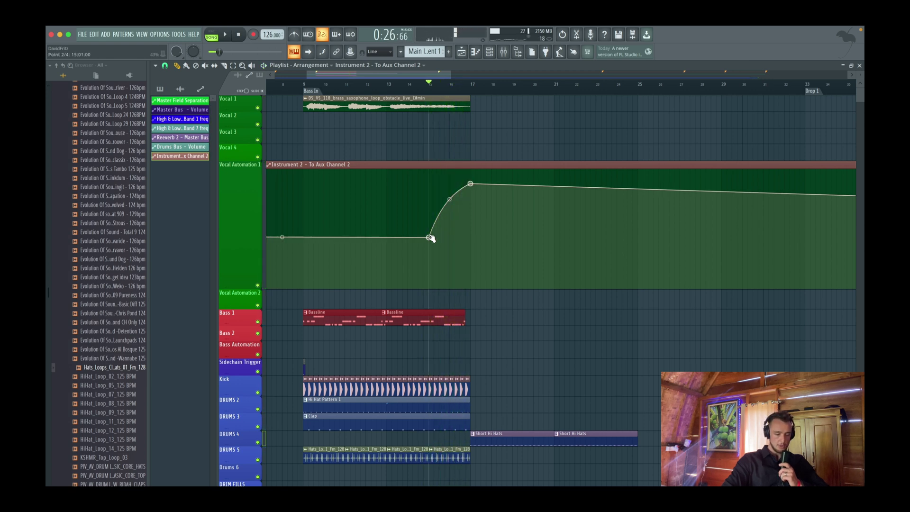
key("space")
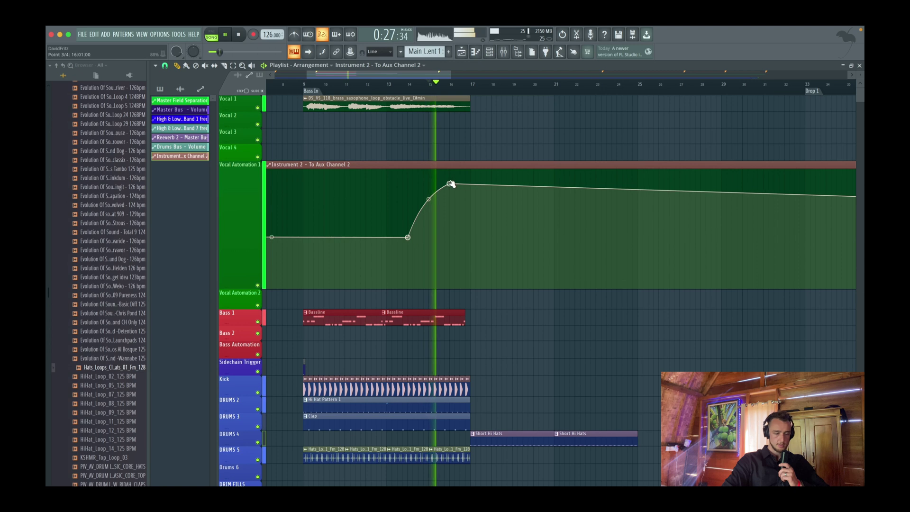
- Move the end point of the Aux Channel 2 send automation to the top, slightly past bar 16, and play it
left_click_drag(450, 185, 465, 168)
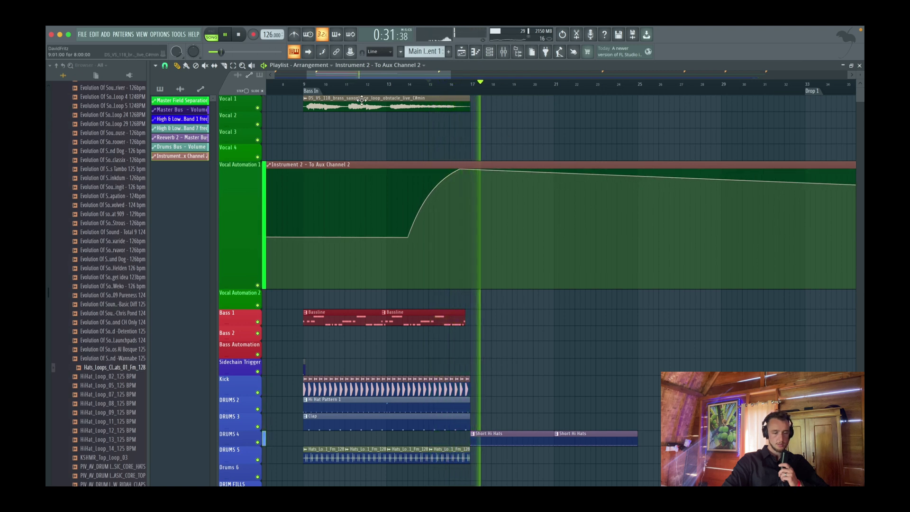
left_click(225, 34)
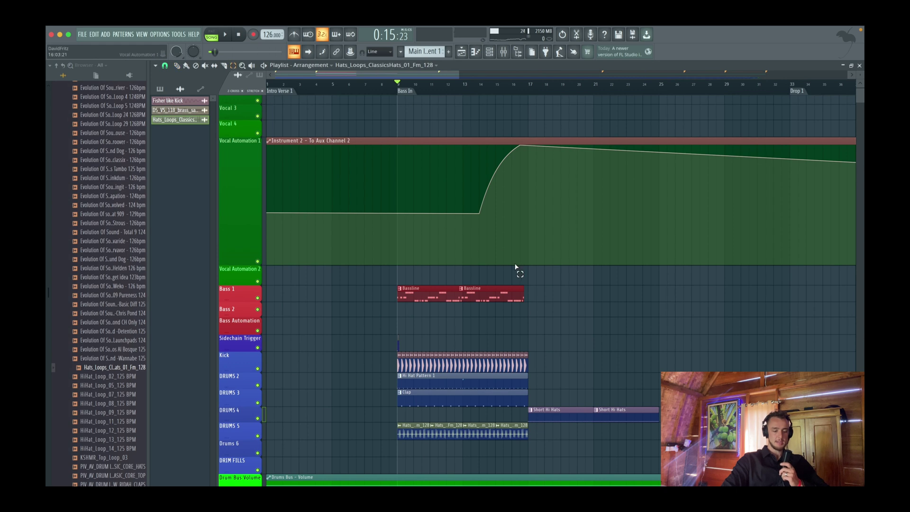
- Duplicate the second Bassline clip and the kicks beneath it to bar 17, closing the kick gap there
left_click_drag(531, 298, 466, 367)
key("ctrl+b")
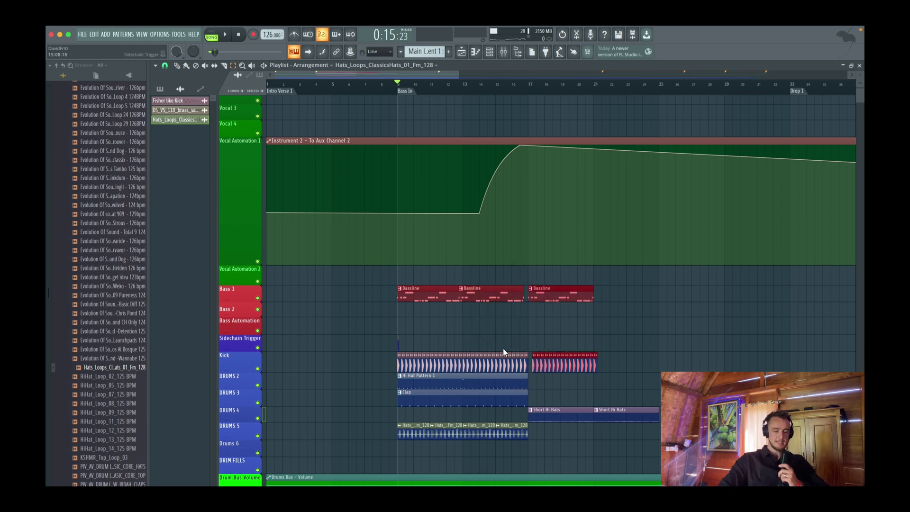
scroll(557, 327, "up", 3, "ctrl")
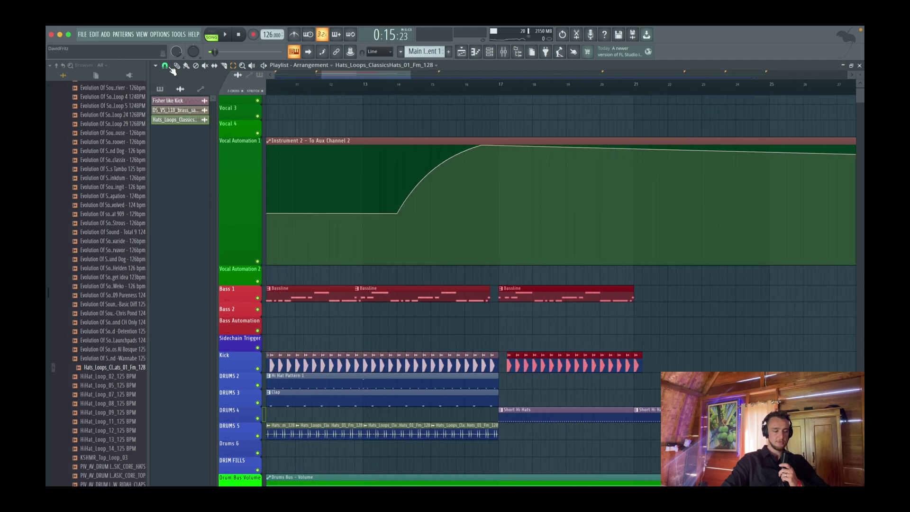
scroll(451, 244, "up", 3, "ctrl")
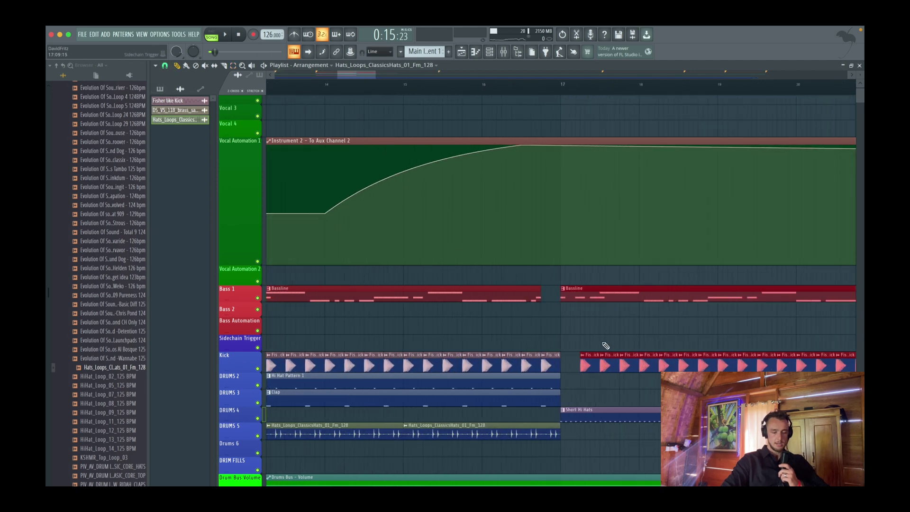
left_click(563, 359)
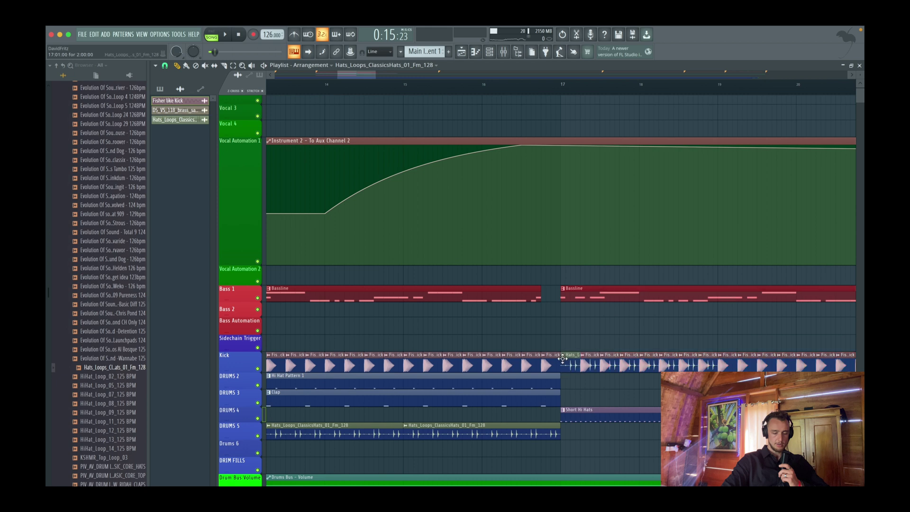
key("ctrl+z")
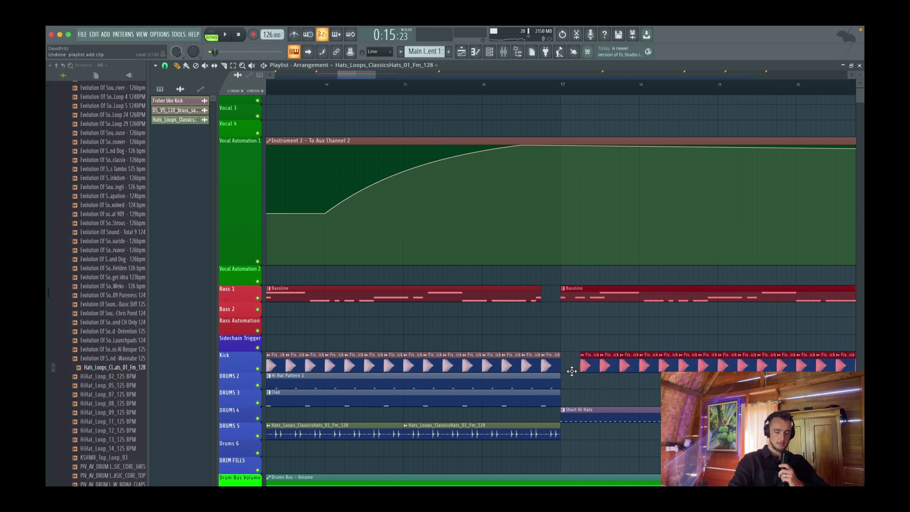
left_click(559, 339)
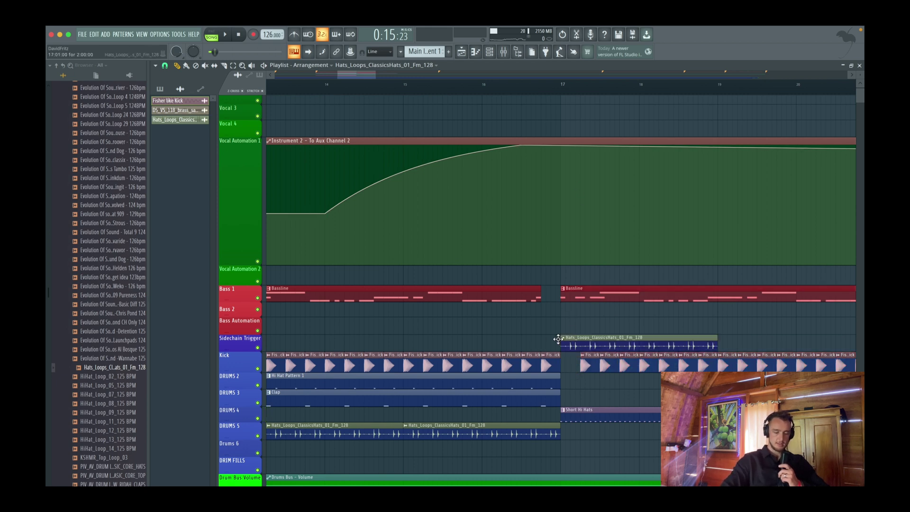
right_click(577, 338)
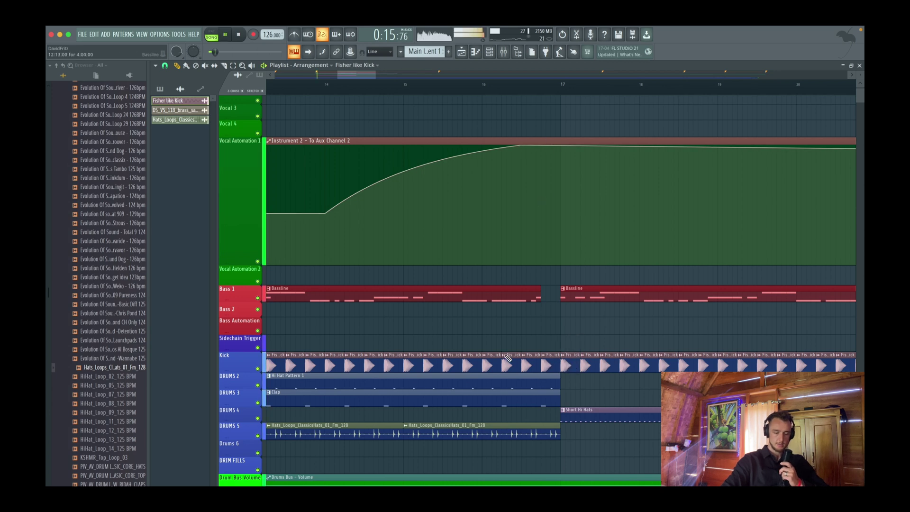
- Delete both Short Hi Hats clips from the DRUMS 4 track
scroll(505, 356, "down", 6)
scroll(502, 362, "right", 3)
scroll(502, 367, "down", 1)
right_click(502, 396)
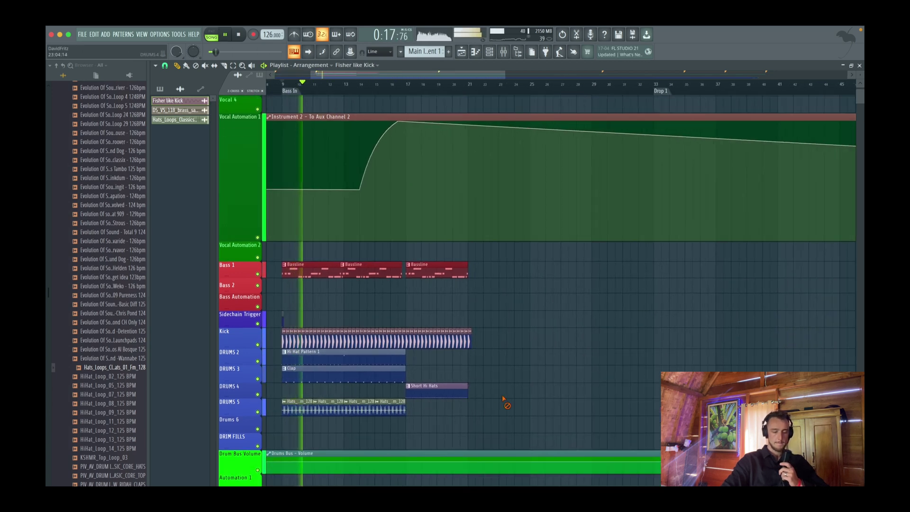
right_click(455, 390)
- Align the second Bassline clip to start at bar 13 and run up to the third one at bar 17
scroll(434, 313, "up", 3)
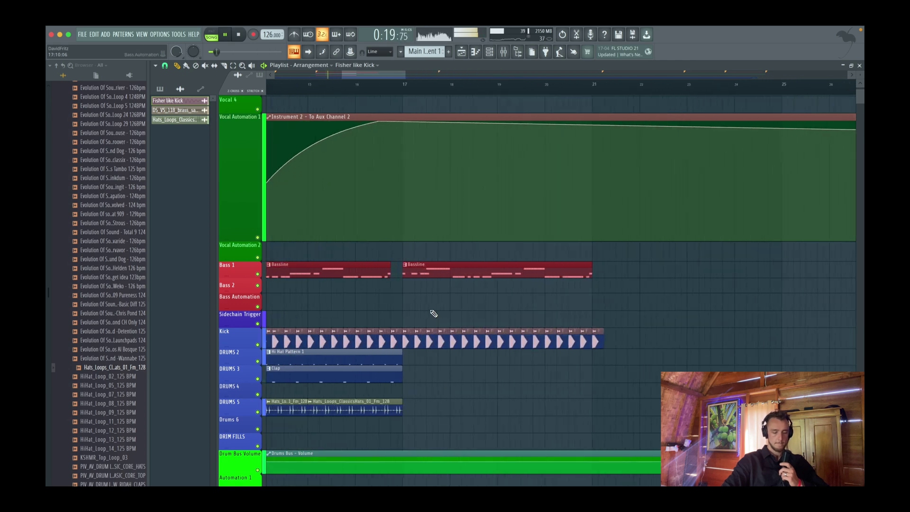
scroll(433, 314, "up", 2)
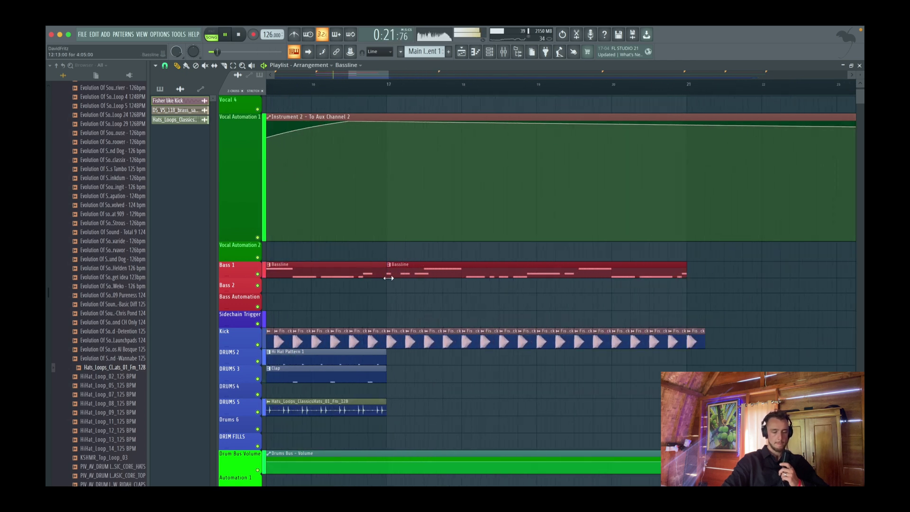
scroll(369, 279, "down", 4)
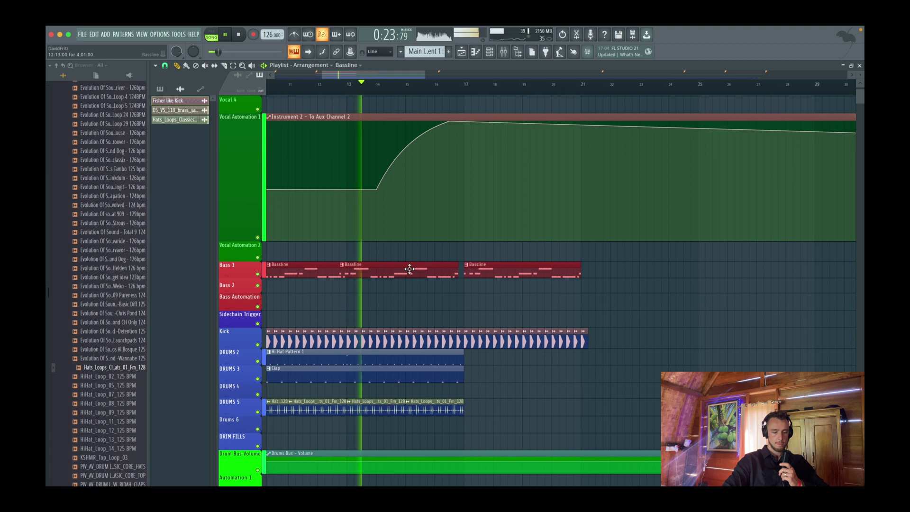
left_click(432, 274)
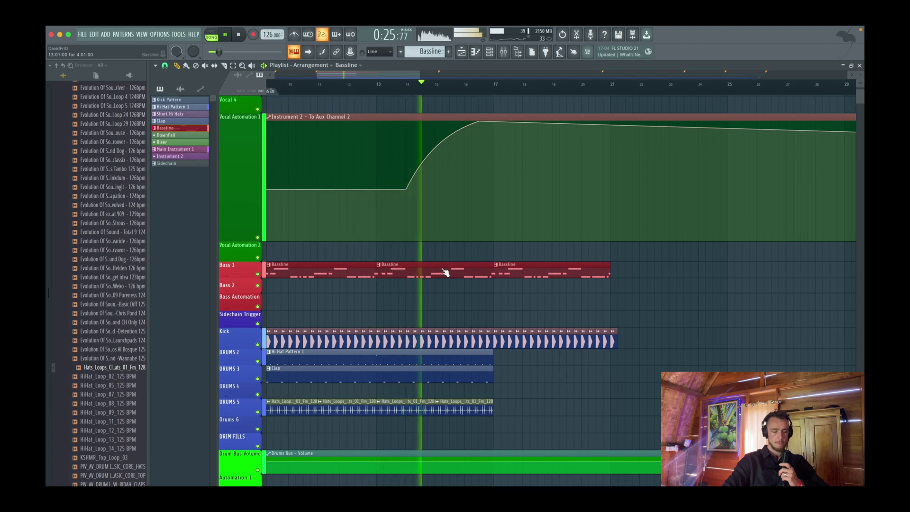
- Add another Main Instrument 1 clip on the Instrument 1 track, starting at bar 17
scroll(506, 232, "down", 1)
scroll(506, 232, "down", 2)
scroll(506, 233, "up", 3)
scroll(506, 232, "up", 3)
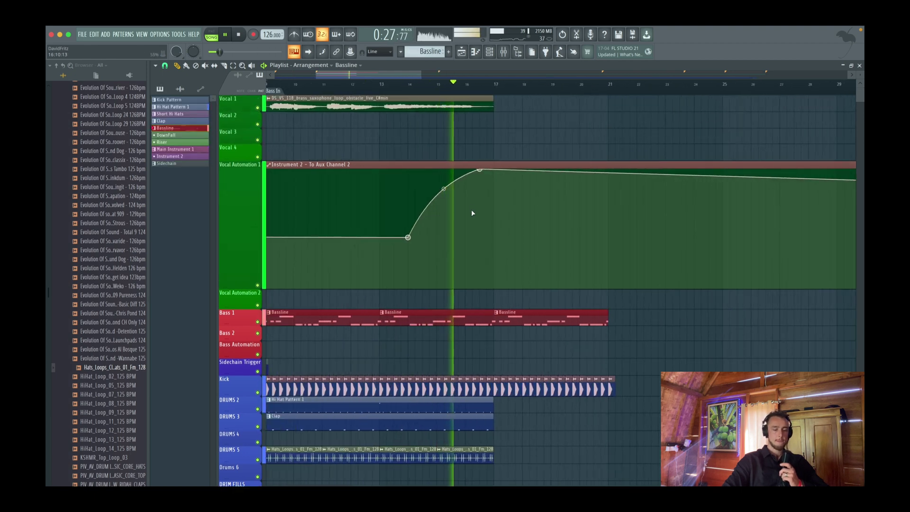
scroll(465, 205, "down", 3)
scroll(465, 206, "down", 5)
left_click(469, 163)
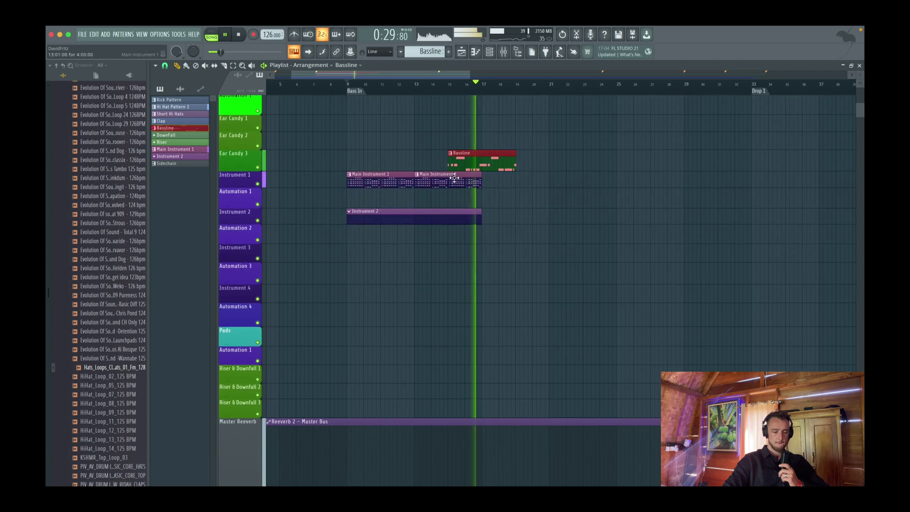
right_click(468, 163)
key("KP_Add")
left_click(481, 160)
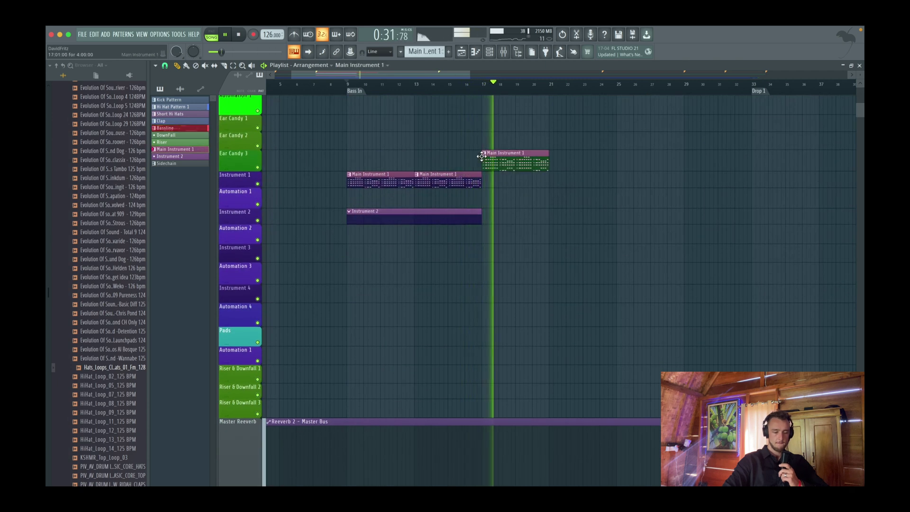
left_click_drag(485, 157, 488, 177)
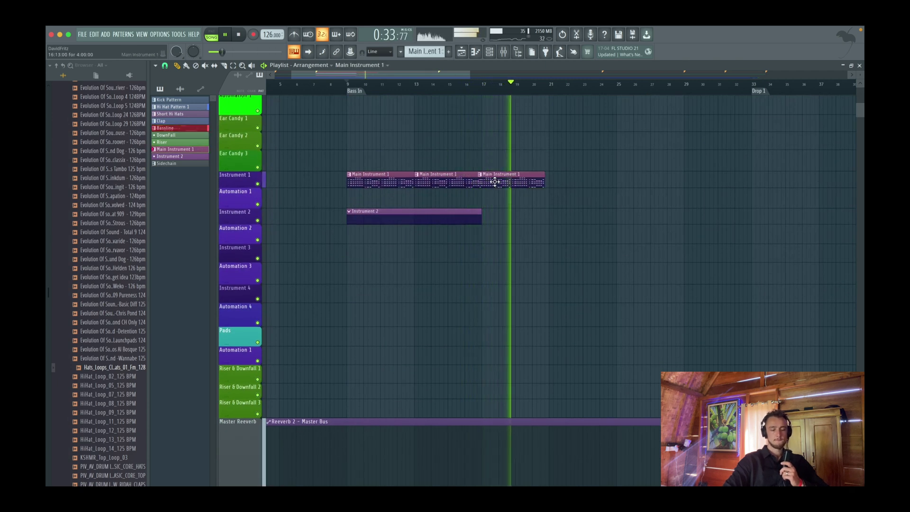
left_click(505, 50)
key("F9")
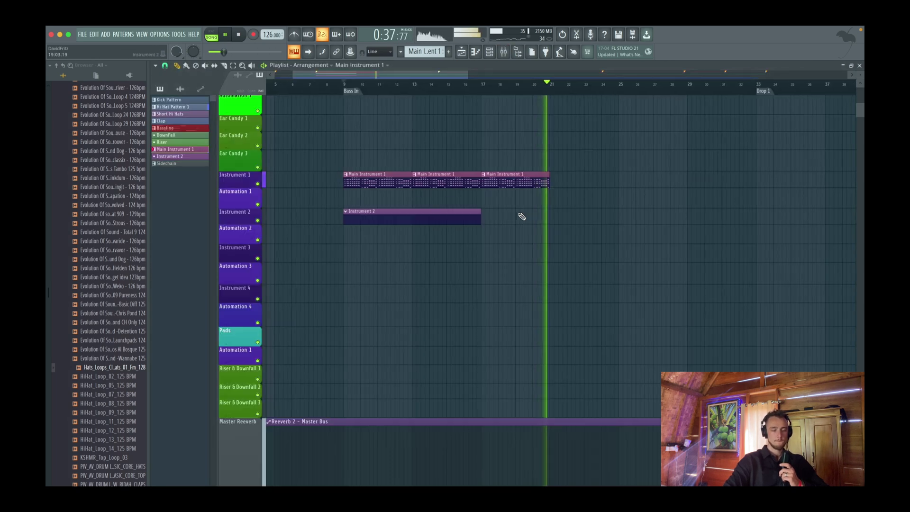
- Play the arrangement from the Bass In marker and review how the saxophone, bassline, kick and chords run past bar 17
key("space")
scroll(402, 177, "down", 4)
scroll(401, 178, "left", 3)
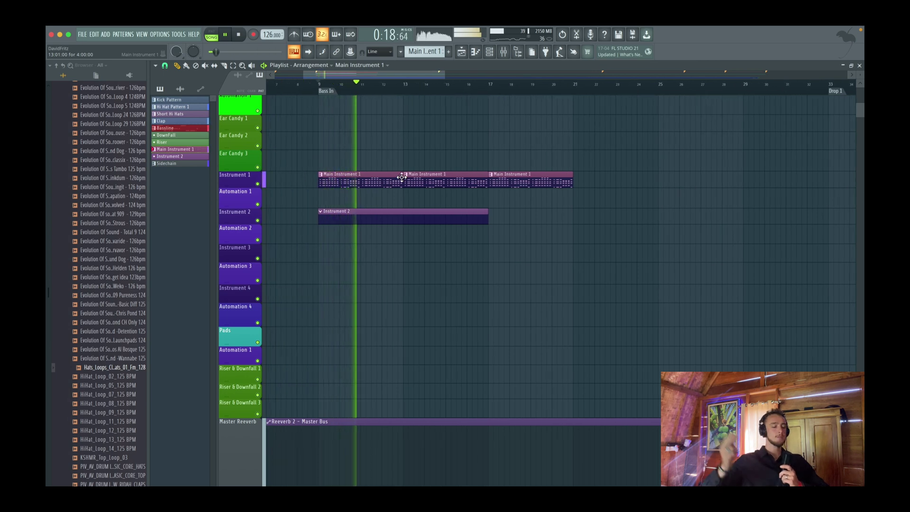
scroll(402, 178, "up", 5)
scroll(402, 178, "up", 3)
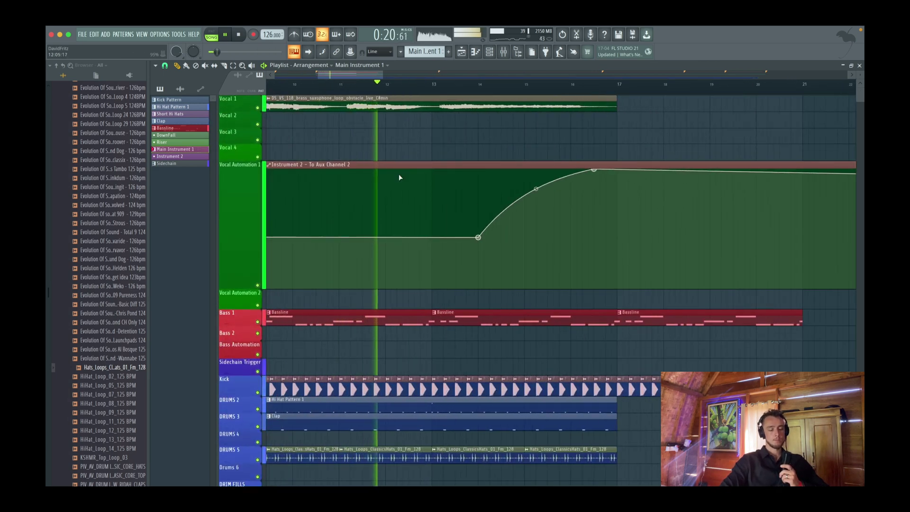
scroll(498, 177, "left", 3)
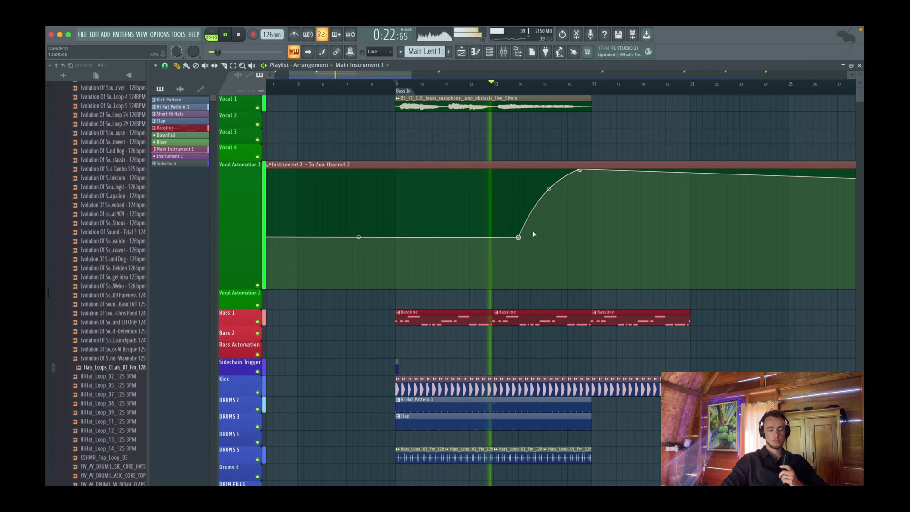
scroll(520, 235, "down", 3)
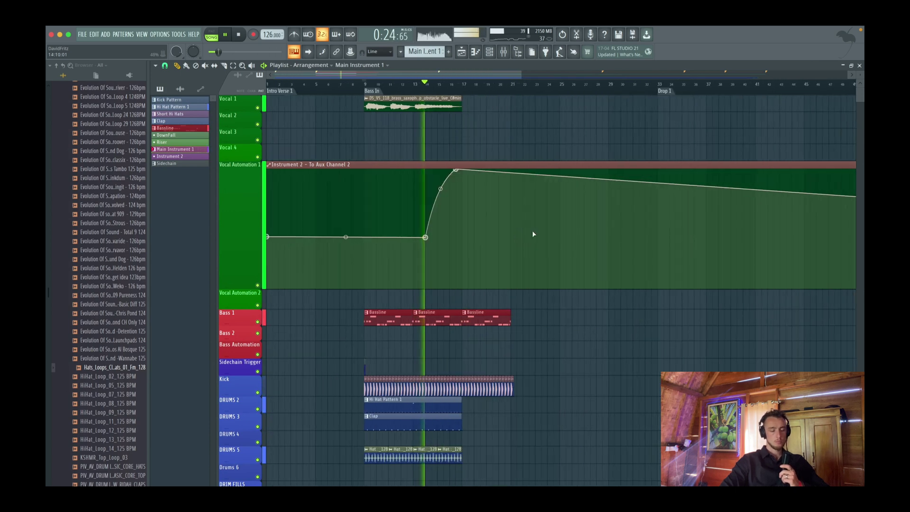
scroll(532, 234, "down", 3)
scroll(440, 293, "up", 2)
scroll(439, 292, "up", 2)
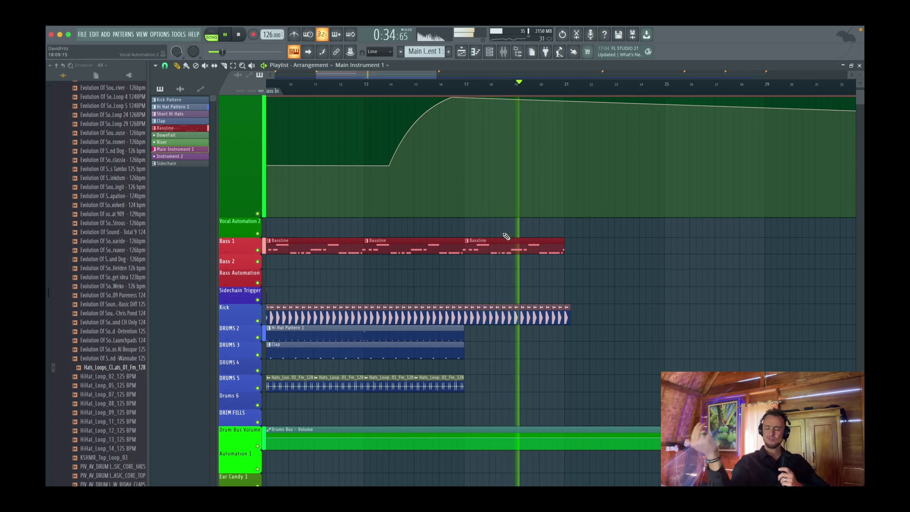
scroll(506, 236, "down", 3)
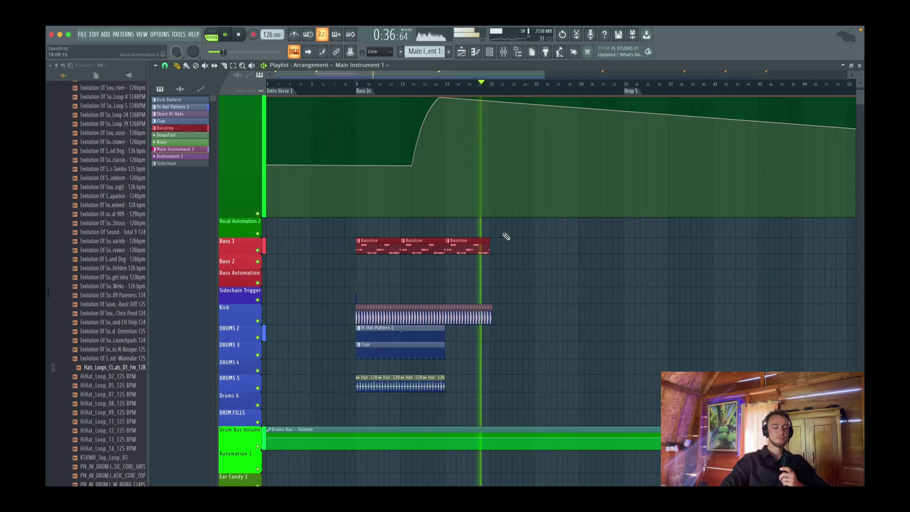
scroll(506, 236, "up", 4)
key("space")
- Shorten the second Main Instrument 1 clip of the intro so that it ends at bar 7
scroll(505, 236, "up", 3)
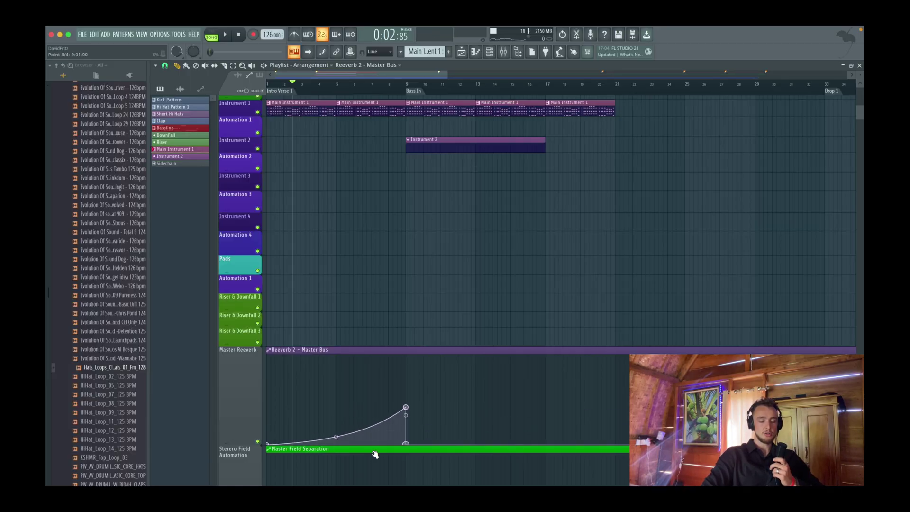
scroll(383, 266, "up", 5)
scroll(383, 267, "up", 3)
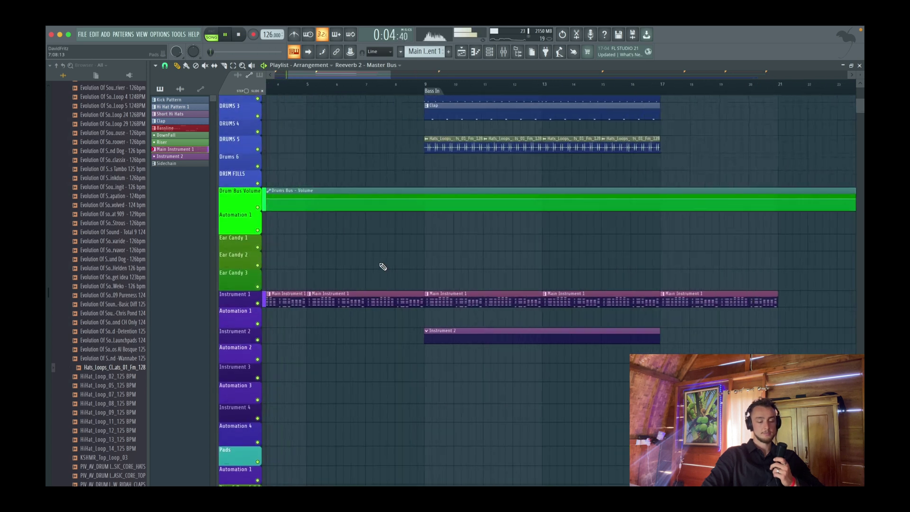
scroll(383, 267, "up", 2)
scroll(383, 267, "left", 1)
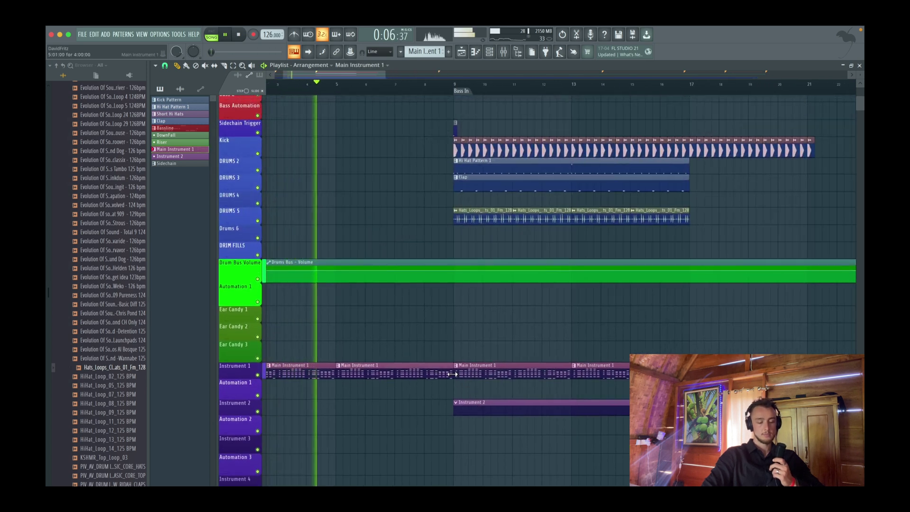
left_click_drag(453, 374, 395, 389)
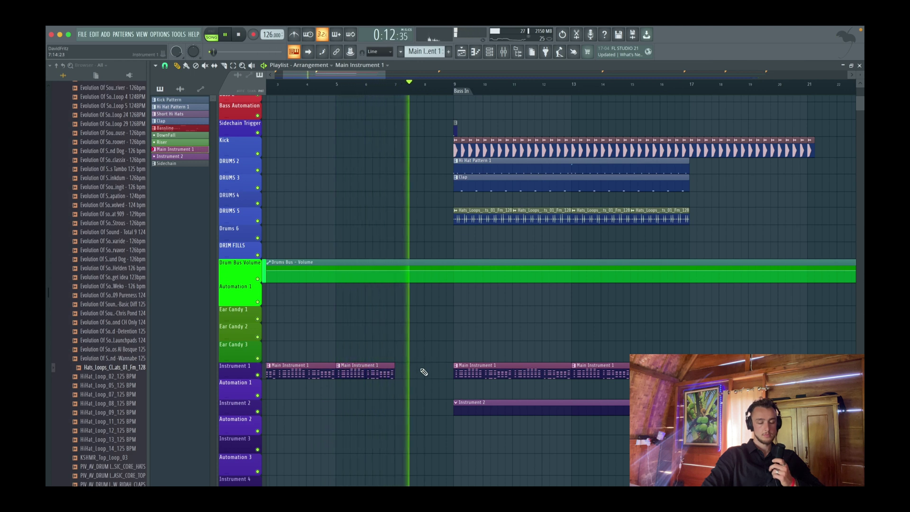
- Play through the silent gap before the Bass In marker and check the transition into the bassline and drums
scroll(424, 372, "down", 5)
scroll(423, 372, "down", 3, "ctrl")
scroll(423, 372, "up", 8)
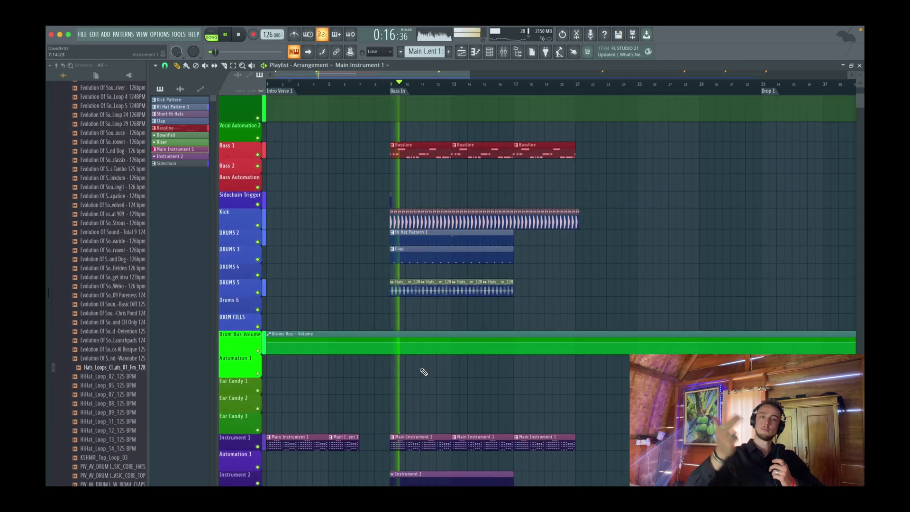
scroll(424, 372, "down", 1)
scroll(424, 372, "down", 3)
scroll(424, 372, "up", 3)
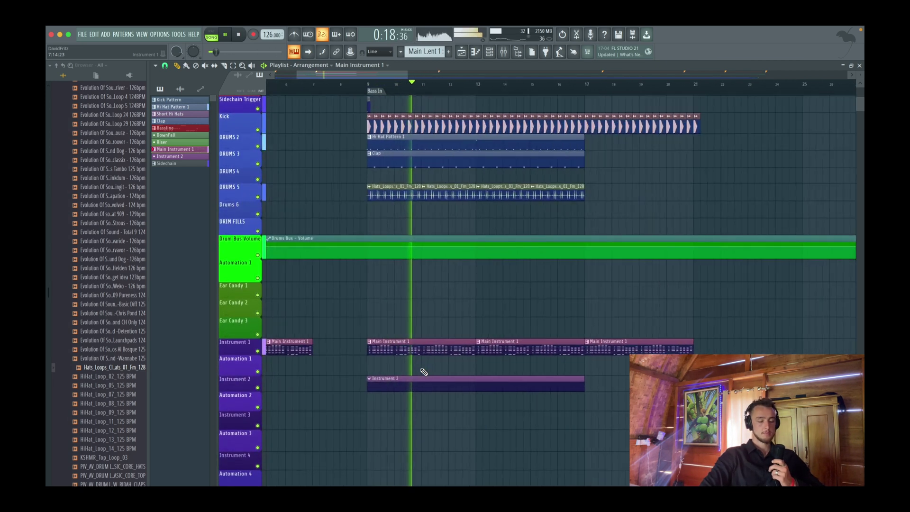
key("space")
- Open the Riser folder under RISER & NOISES in the sample browser and audition the riser samples up to Classic
scroll(424, 372, "left", 4)
scroll(424, 372, "down", 1)
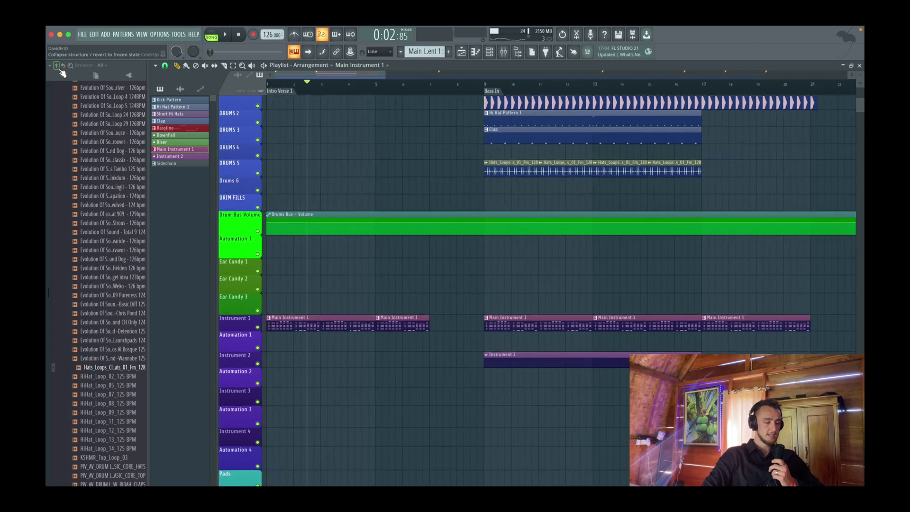
left_click(59, 67)
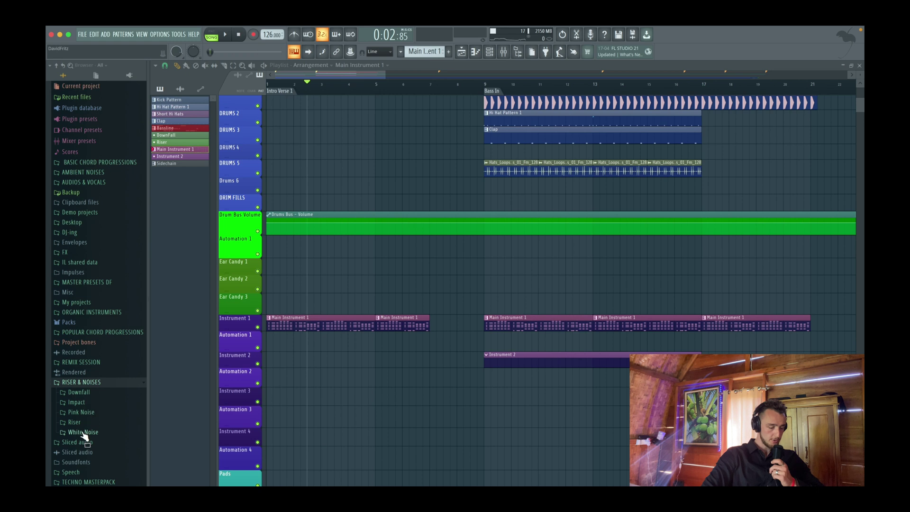
left_click(83, 425)
scroll(90, 417, "down", 6)
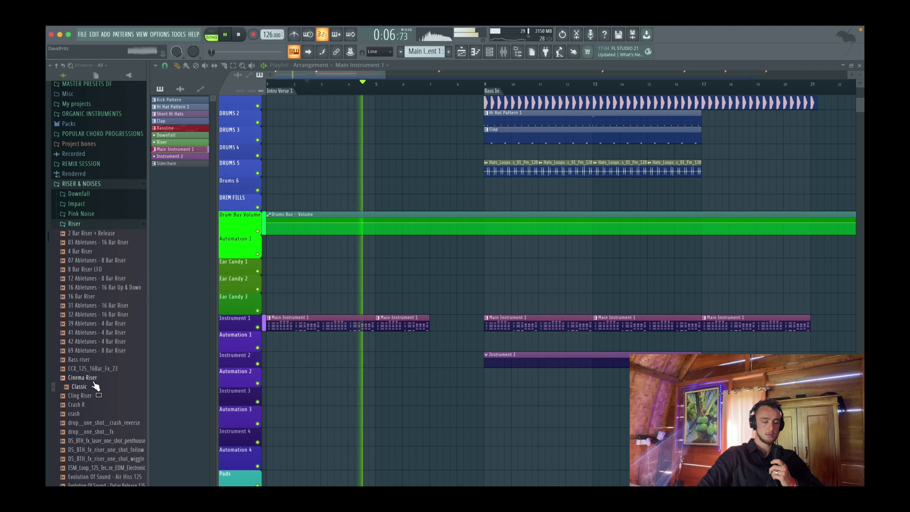
key("space")
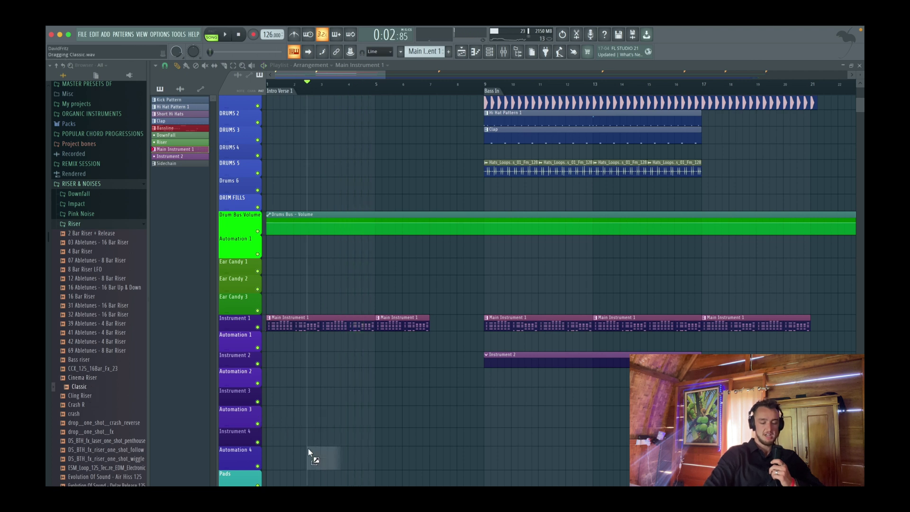
- Add the Classic riser sample to the playlist and place it at bar 1 on the Riser & Downfall 2 track
left_click_drag(308, 449, 308, 450)
scroll(474, 201, "down", 6)
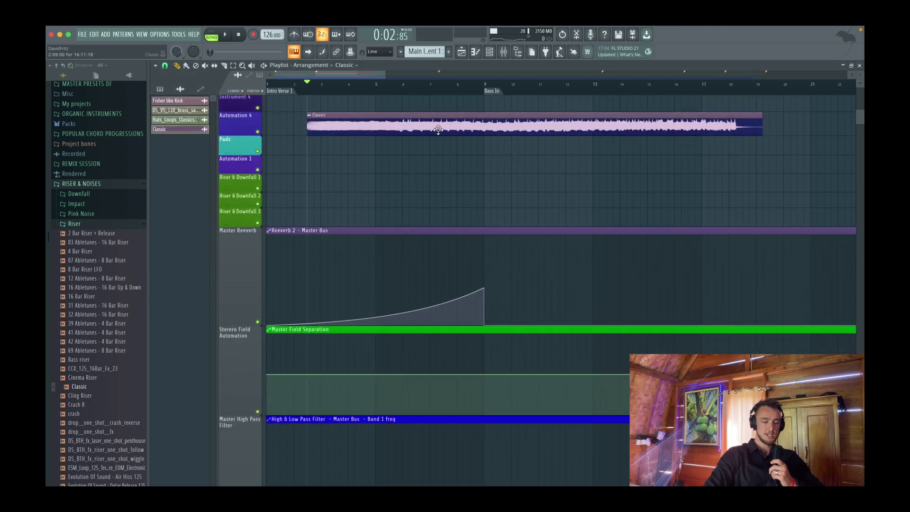
left_click_drag(439, 130, 372, 201)
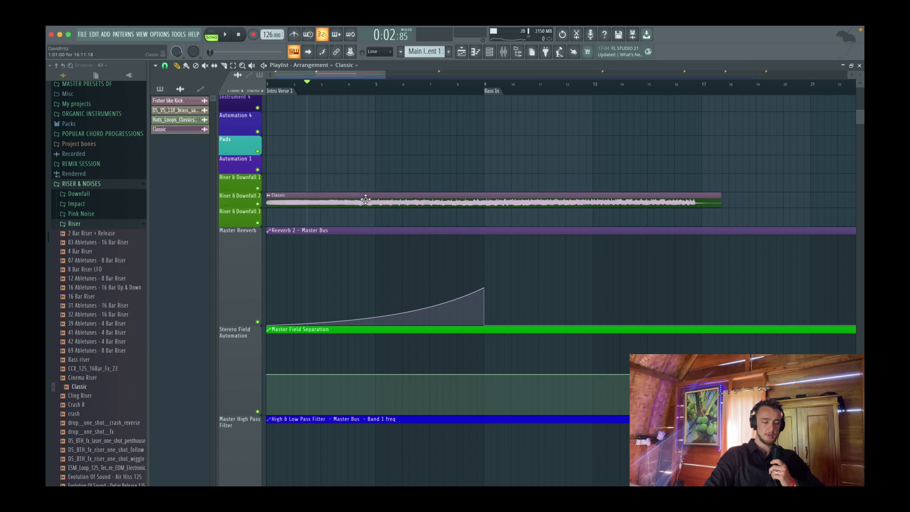
- Trim the Classic riser clip so that it ends at the Bass In marker on bar 9, and start playback
double_click(365, 199)
left_click_drag(393, 167, 394, 168)
key("space")
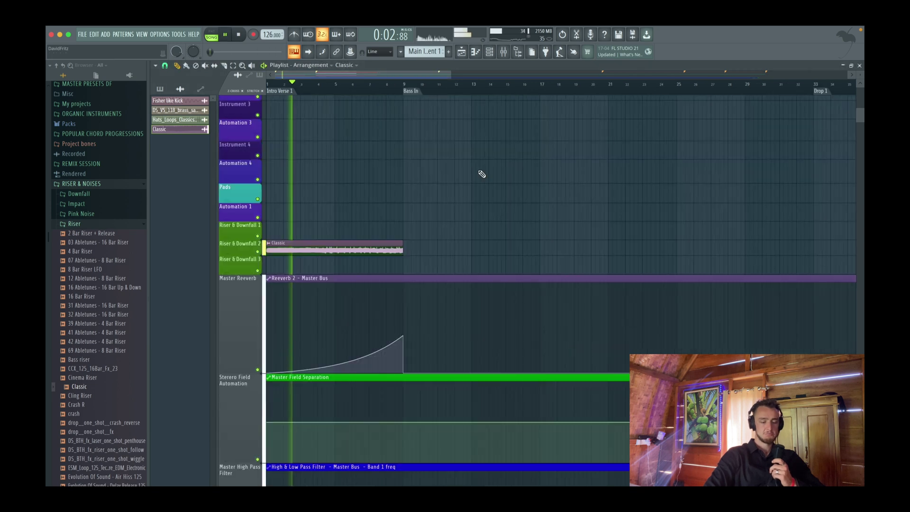
- Slice the Classic riser clip at bar 7, where the intro chords end, and delete the piece after the cut
left_click(224, 67)
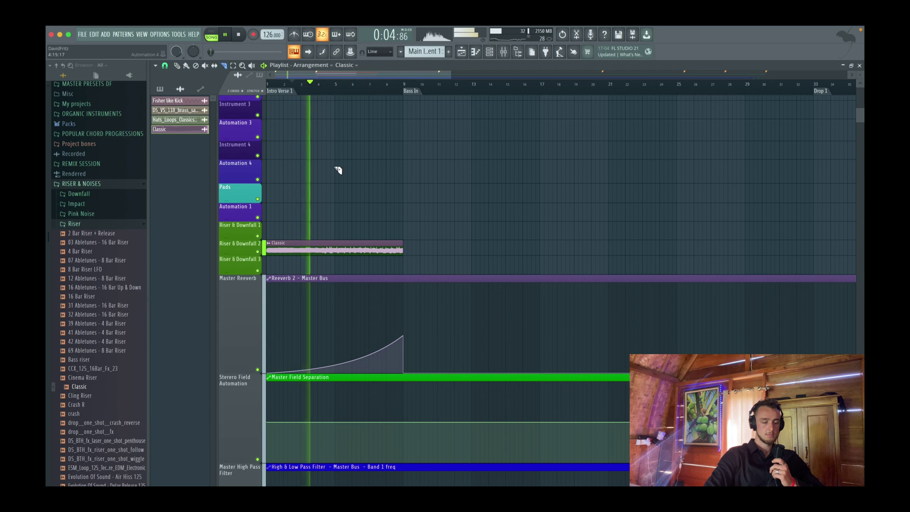
scroll(338, 170, "up", 3)
scroll(404, 234, "up", 6)
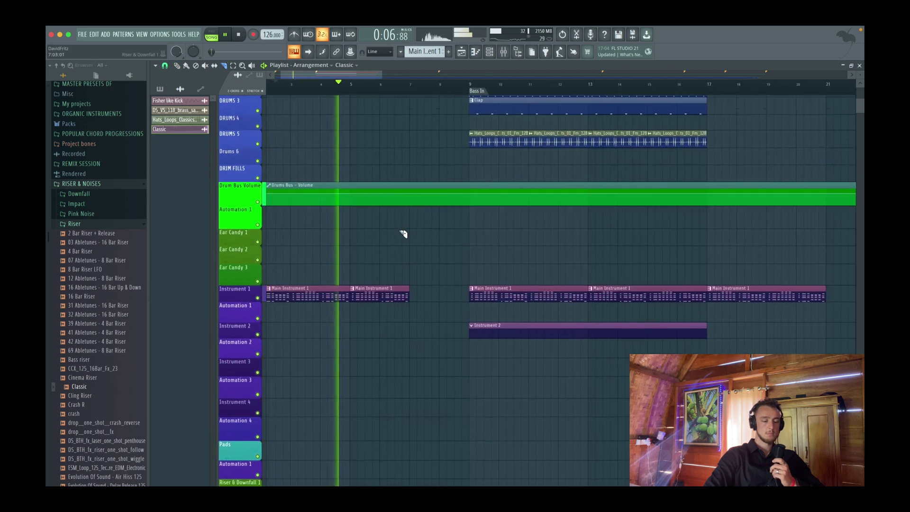
scroll(403, 234, "down", 6)
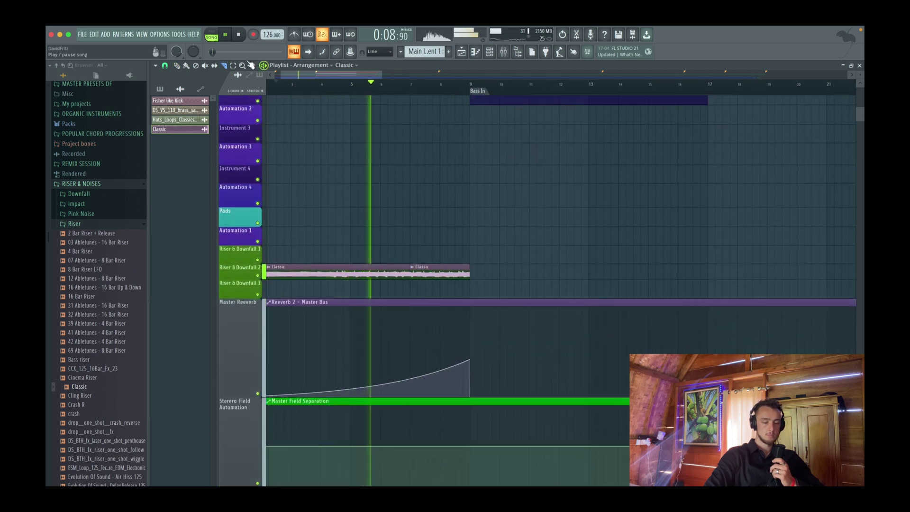
right_click(450, 272)
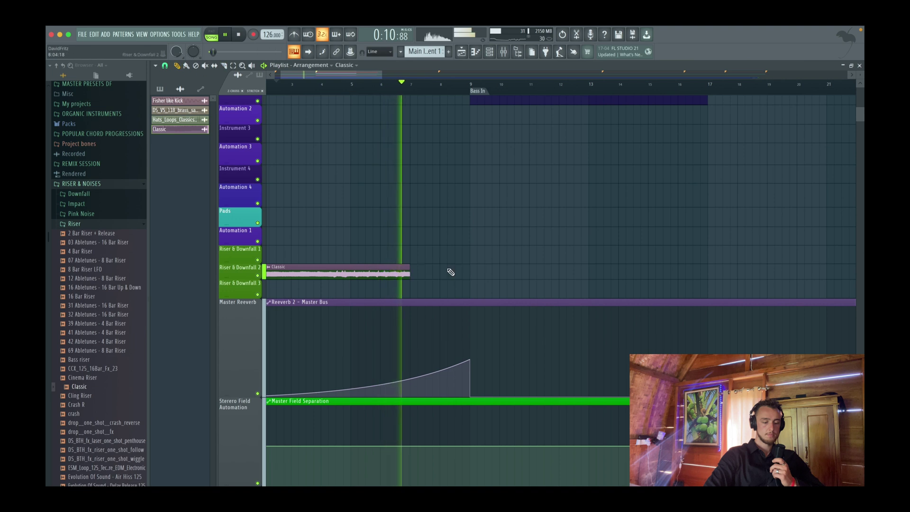
- Play from the riser's end through the gap into Bass In and review the saxophone, bassline, drums and Instrument 2 send automation
scroll(450, 273, "down", 2)
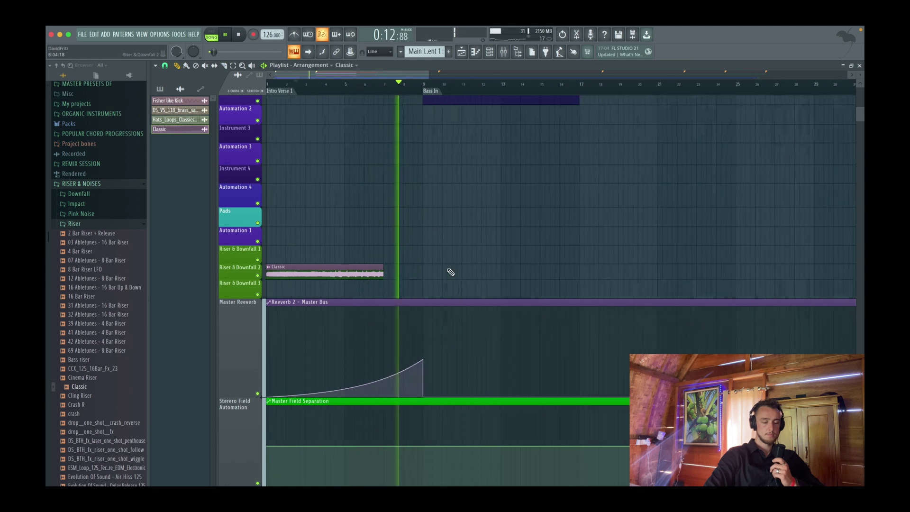
scroll(450, 272, "down", 1)
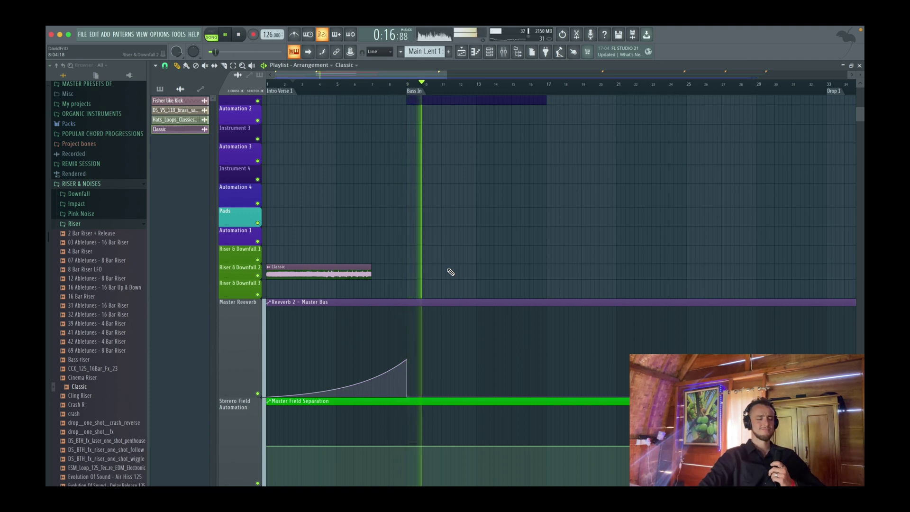
scroll(451, 272, "up", 3)
scroll(512, 239, "down", 8)
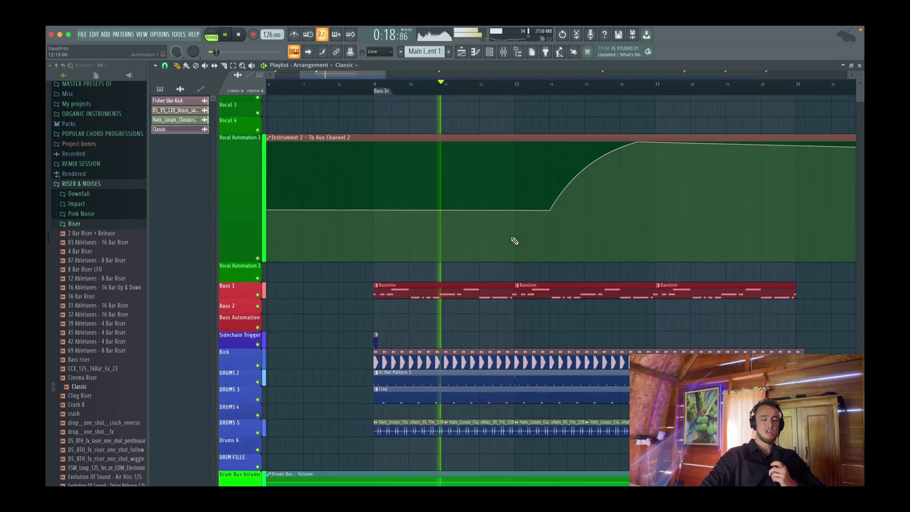
scroll(515, 240, "up", 2)
scroll(514, 241, "up", 2)
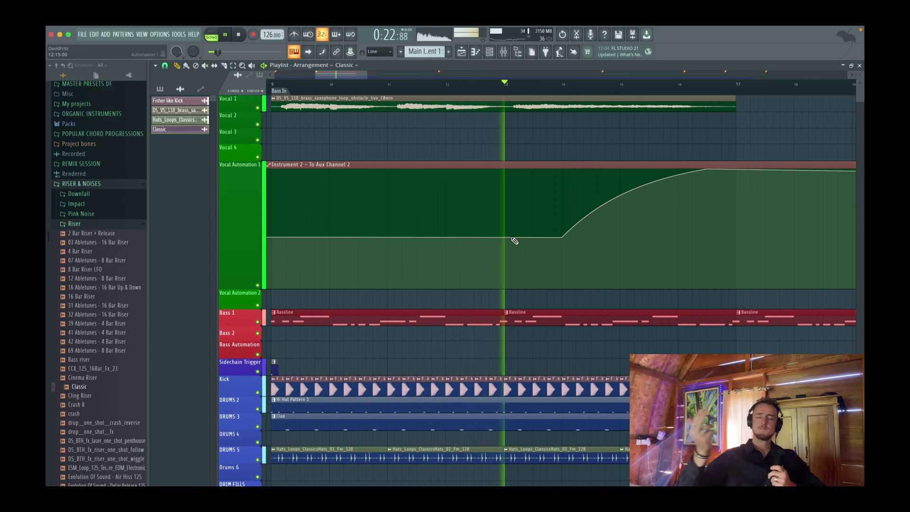
scroll(514, 241, "down", 4)
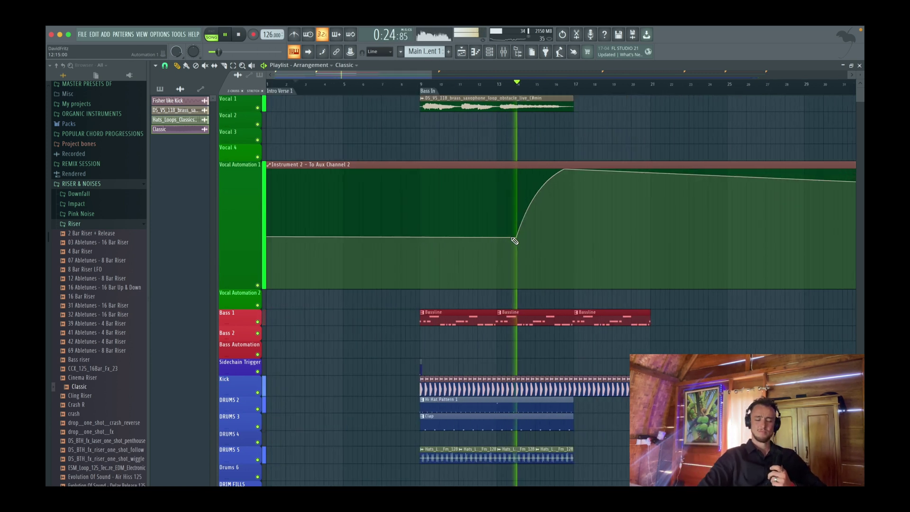
scroll(514, 241, "right", 2)
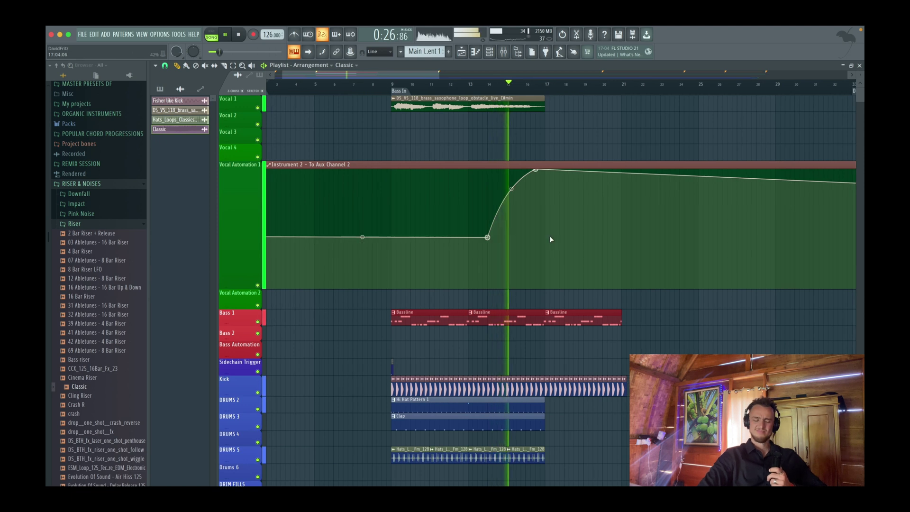